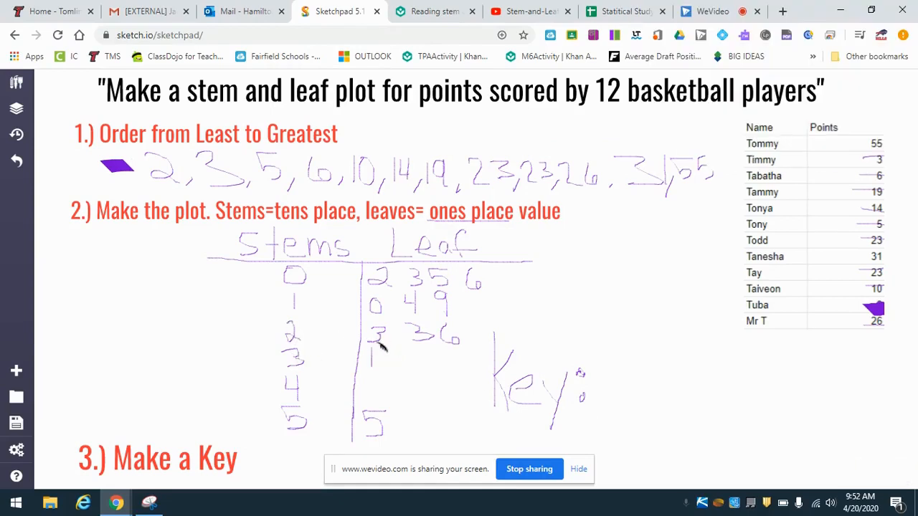
- Handwrite the key example 2|3 = 23 after the word "Key:" beside the stem-and-leaf plot
{"action": "mouse_move", "coordinate": [592, 360]}
{"action": "left_mouse_down"}
{"action": "mouse_move", "coordinate": [658, 358]}
{"action": "mouse_move", "coordinate": [623, 401]}
{"action": "mouse_move", "coordinate": [604, 394]}
{"action": "mouse_move", "coordinate": [616, 402]}
{"action": "mouse_move", "coordinate": [681, 390]}
{"action": "mouse_move", "coordinate": [709, 361]}
{"action": "mouse_move", "coordinate": [706, 386]}
{"action": "mouse_move", "coordinate": [721, 392]}
{"action": "left_mouse_up"}
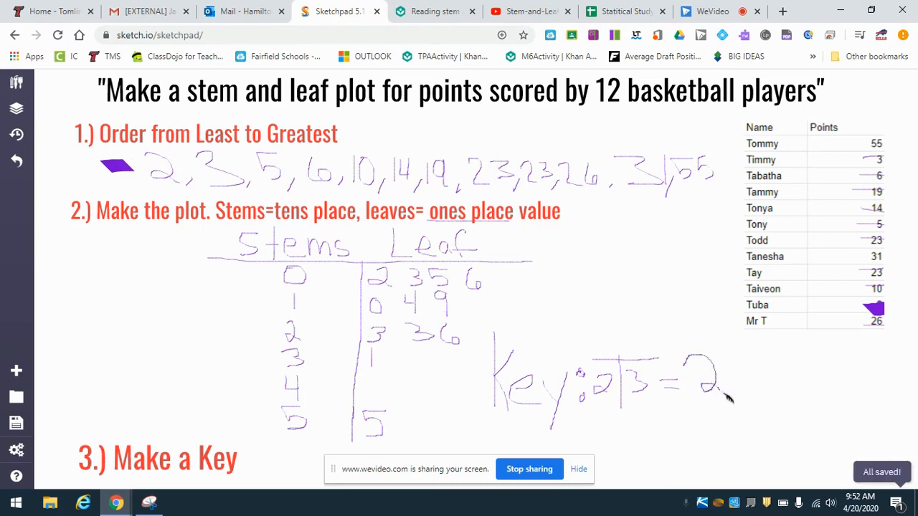
{"action": "mouse_move", "coordinate": [723, 358]}
{"action": "left_mouse_down"}
{"action": "mouse_move", "coordinate": [753, 374]}
{"action": "mouse_move", "coordinate": [733, 396]}
{"action": "left_mouse_up"}
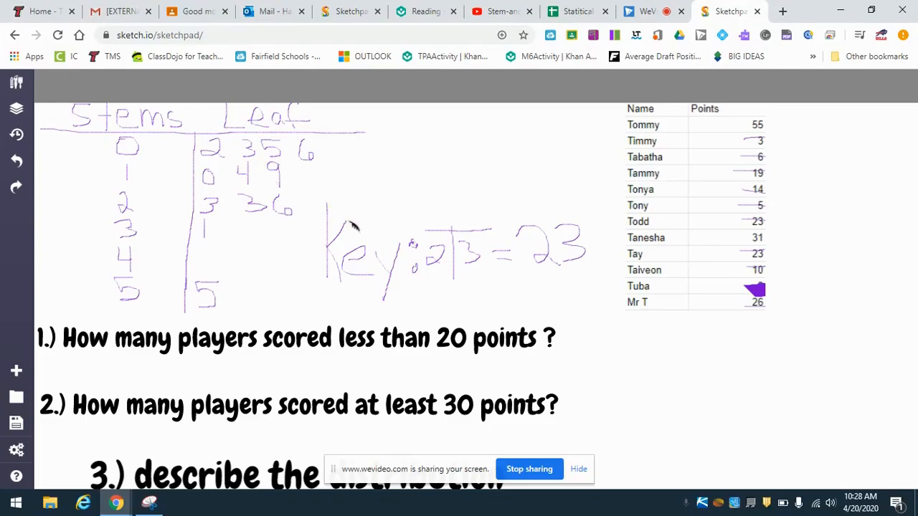
- Underline "less than 20 points" in yellow in question 1 and write the answer 7 beside it
{"action": "scroll", "coordinate": [352, 207], "scroll_direction": "down", "scroll_amount": 1}
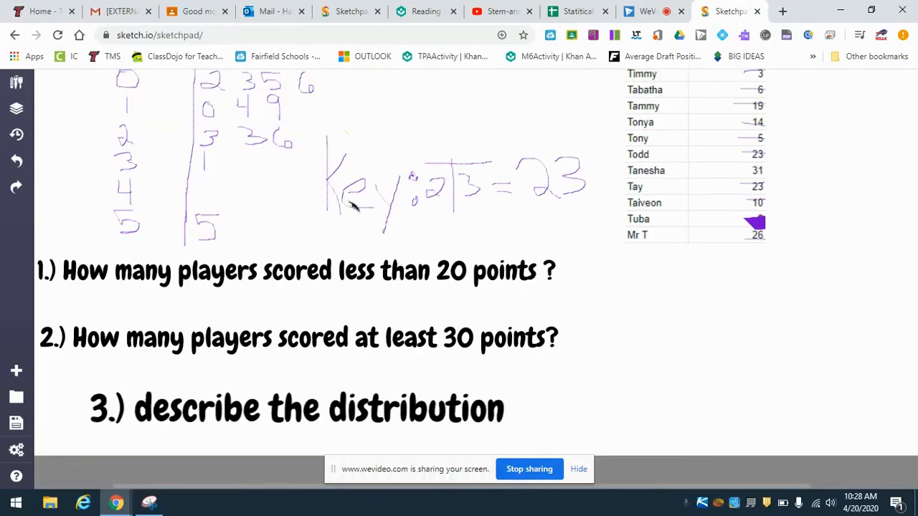
{"action": "scroll", "coordinate": [352, 206], "scroll_direction": "up", "scroll_amount": 1}
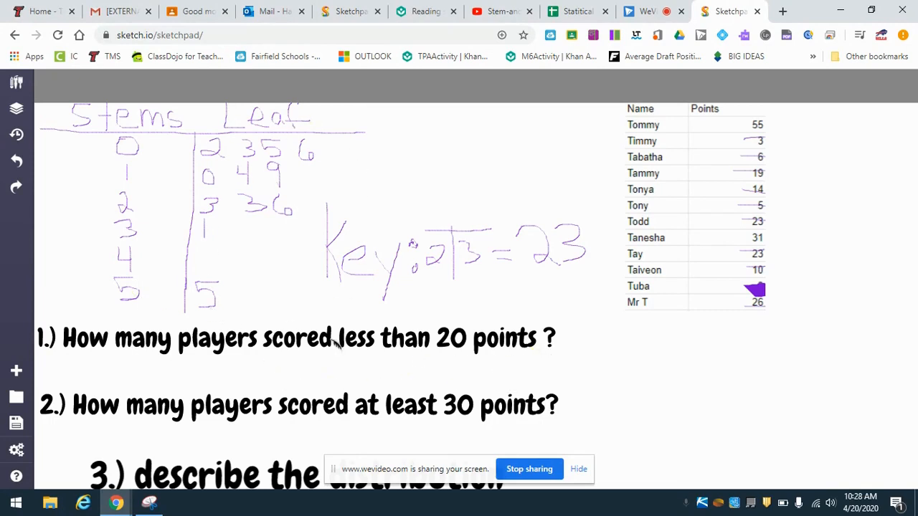
{"action": "left_click_drag", "start_coordinate": [340, 354], "coordinate": [539, 362]}
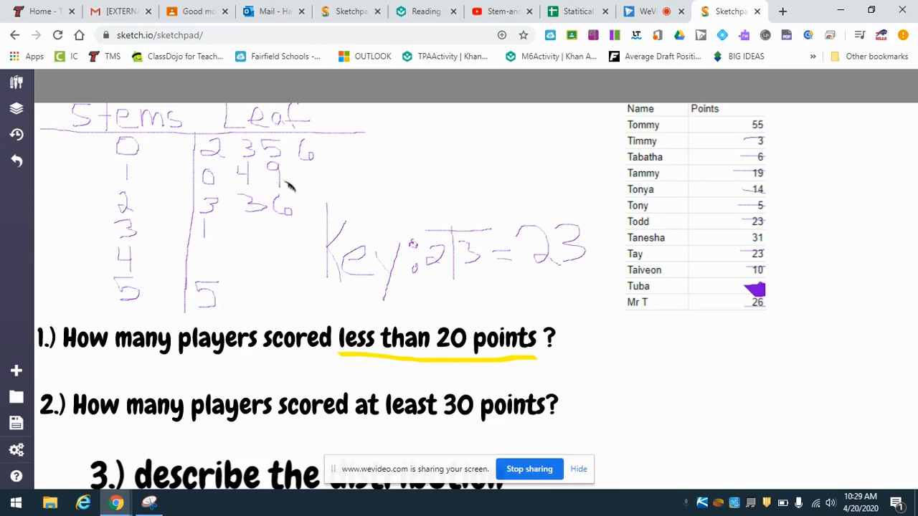
{"action": "mouse_move", "coordinate": [577, 331]}
{"action": "left_mouse_down"}
{"action": "mouse_move", "coordinate": [634, 339]}
{"action": "mouse_move", "coordinate": [609, 387]}
{"action": "left_mouse_up"}
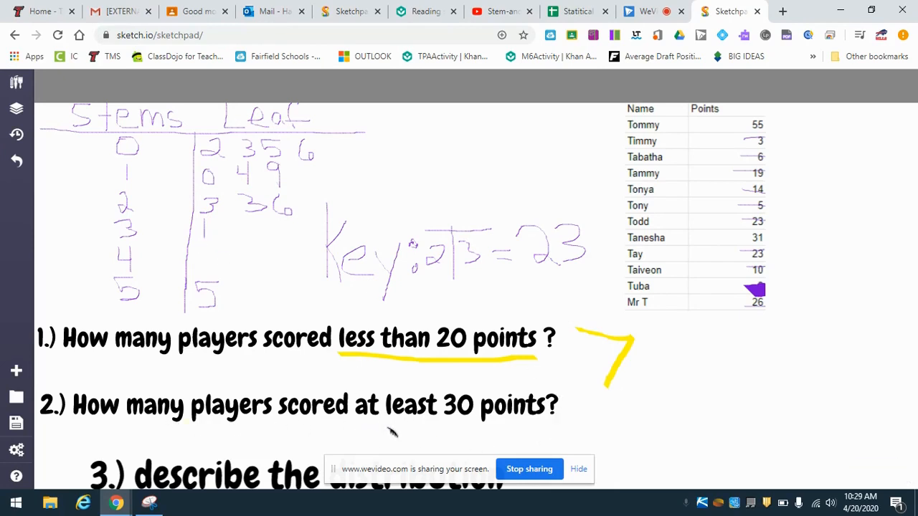
- Underline "at least 30 points" in yellow in question 2 and write the answer 2 beside it
{"action": "left_click_drag", "start_coordinate": [361, 422], "coordinate": [549, 425]}
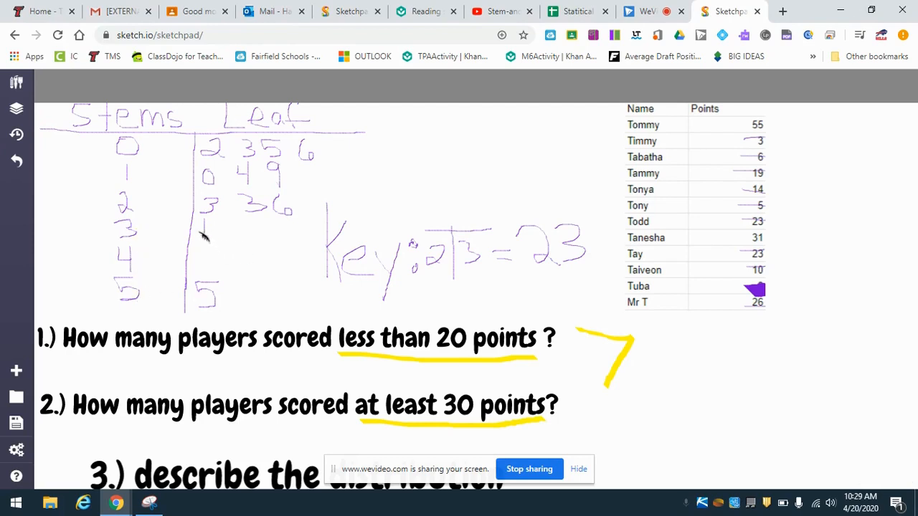
{"action": "scroll", "coordinate": [626, 425], "scroll_direction": "down", "scroll_amount": 1}
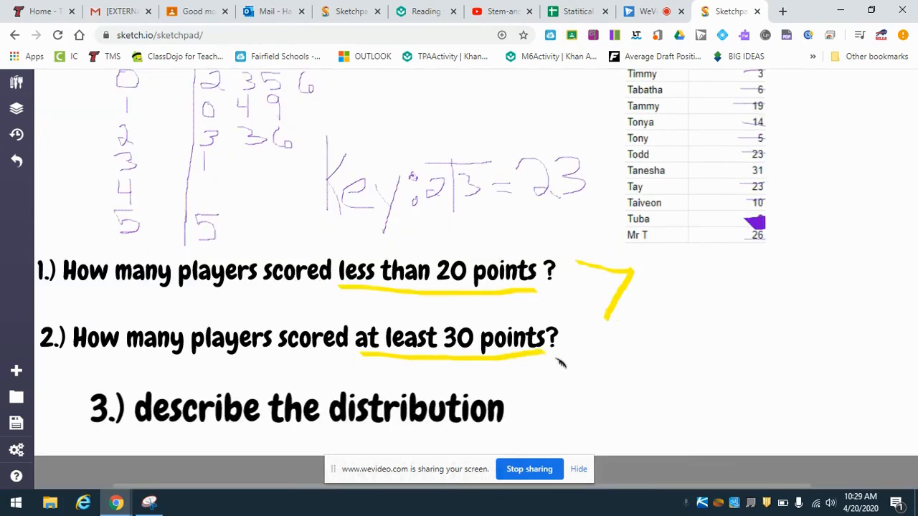
{"action": "mouse_move", "coordinate": [590, 334]}
{"action": "left_mouse_down"}
{"action": "mouse_move", "coordinate": [611, 354]}
{"action": "mouse_move", "coordinate": [582, 359]}
{"action": "mouse_move", "coordinate": [623, 364]}
{"action": "left_mouse_up"}
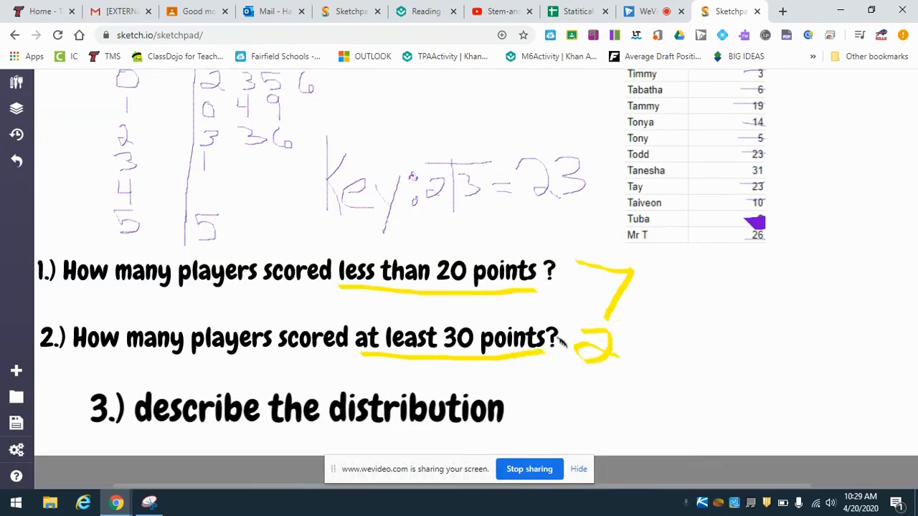
- Handwrite a yellow description of the distribution starting with "lower end" beside question 3
{"action": "scroll", "coordinate": [548, 348], "scroll_direction": "up", "scroll_amount": 1}
{"action": "scroll", "coordinate": [542, 350], "scroll_direction": "down", "scroll_amount": 1}
{"action": "scroll", "coordinate": [529, 349], "scroll_direction": "up", "scroll_amount": 1}
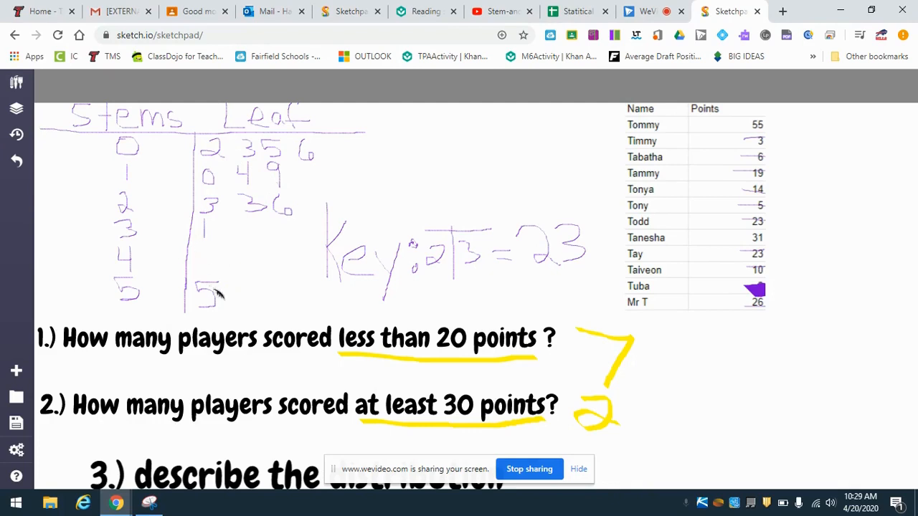
{"action": "scroll", "coordinate": [226, 277], "scroll_direction": "down", "scroll_amount": 1}
{"action": "scroll", "coordinate": [278, 306], "scroll_direction": "up", "scroll_amount": 1}
{"action": "scroll", "coordinate": [264, 288], "scroll_direction": "down", "scroll_amount": 2}
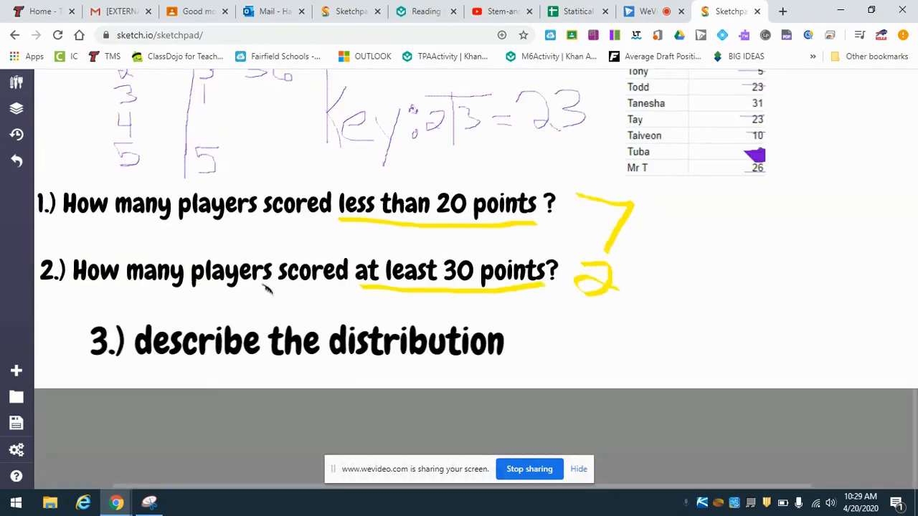
{"action": "scroll", "coordinate": [267, 287], "scroll_direction": "up", "scroll_amount": 1}
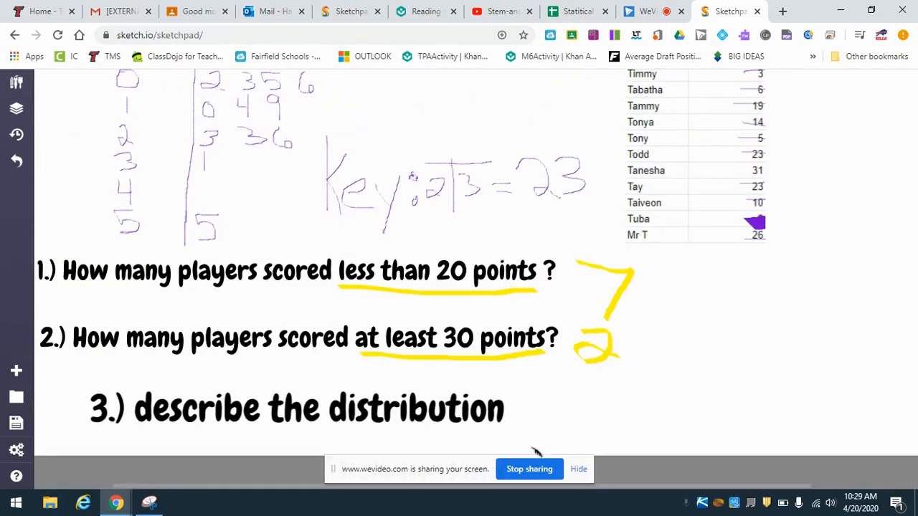
{"action": "scroll", "coordinate": [446, 401], "scroll_direction": "up", "scroll_amount": 1}
{"action": "scroll", "coordinate": [335, 228], "scroll_direction": "down", "scroll_amount": 2}
{"action": "left_click_drag", "start_coordinate": [520, 313], "coordinate": [520, 328]}
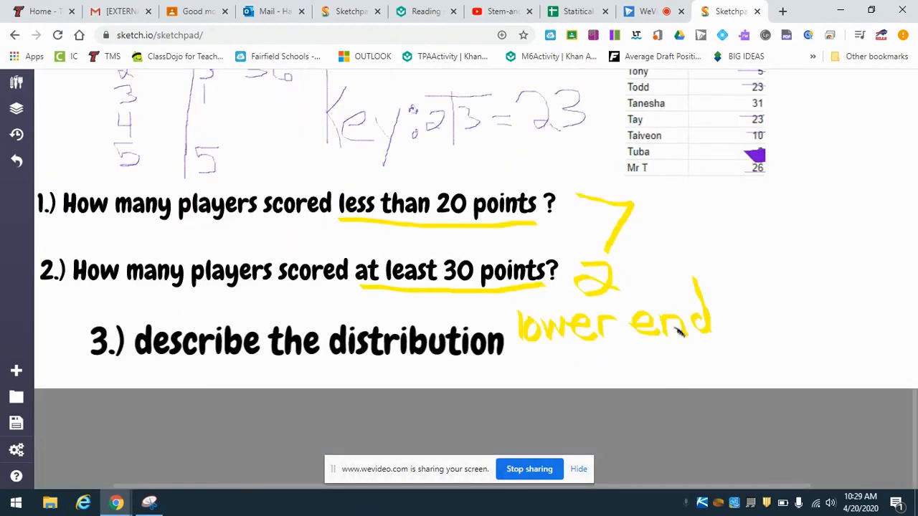
{"action": "mouse_move", "coordinate": [563, 362]}
{"action": "left_mouse_down"}
{"action": "mouse_move", "coordinate": [586, 360]}
{"action": "mouse_move", "coordinate": [640, 383]}
{"action": "mouse_move", "coordinate": [649, 368]}
{"action": "mouse_move", "coordinate": [659, 380]}
{"action": "mouse_move", "coordinate": [667, 352]}
{"action": "mouse_move", "coordinate": [666, 379]}
{"action": "mouse_move", "coordinate": [689, 367]}
{"action": "left_mouse_up"}
{"action": "scroll", "coordinate": [302, 283], "scroll_direction": "up", "scroll_amount": 2}
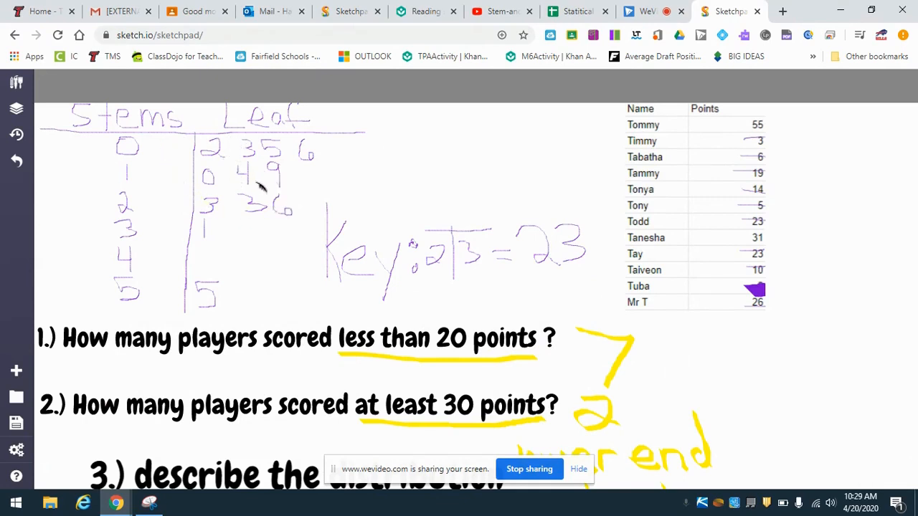
{"action": "scroll", "coordinate": [708, 355], "scroll_direction": "down", "scroll_amount": 2}
{"action": "mouse_move", "coordinate": [721, 348]}
{"action": "left_mouse_down"}
{"action": "mouse_move", "coordinate": [717, 391]}
{"action": "mouse_move", "coordinate": [743, 374]}
{"action": "mouse_move", "coordinate": [870, 373]}
{"action": "left_mouse_up"}
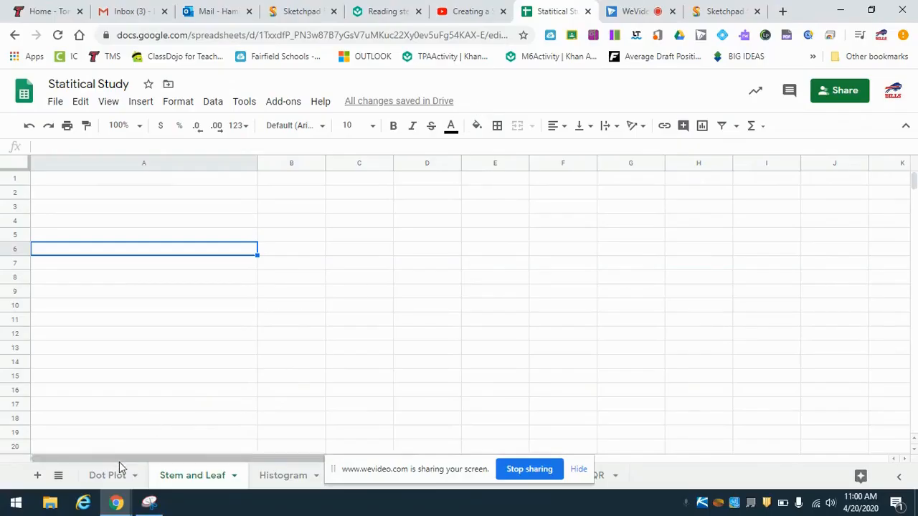
- In the Statitical Study spreadsheet in Google Sheets, copy the toilet paper data from the Dot Plot sheet into A1 of the Stem and Leaf sheet
{"action": "left_click", "coordinate": [111, 475]}
{"action": "scroll", "coordinate": [251, 425], "scroll_direction": "up", "scroll_amount": 2}
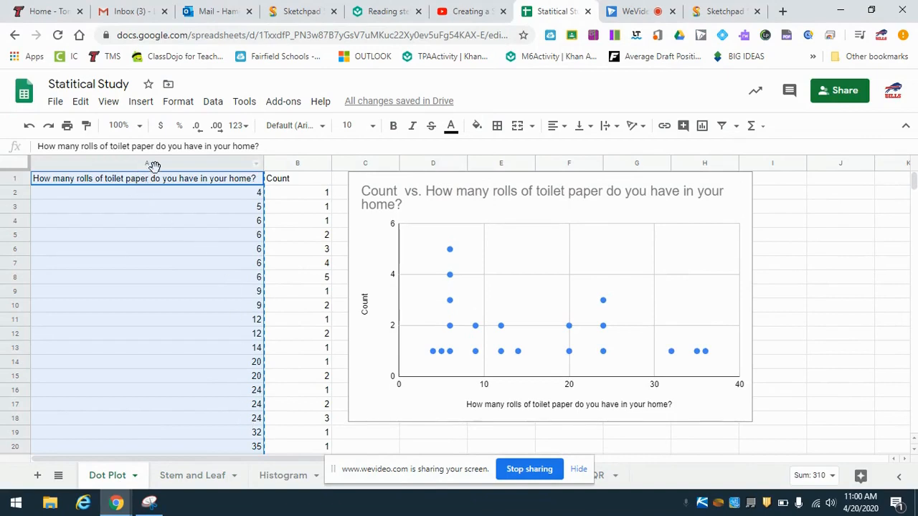
{"action": "scroll", "coordinate": [201, 204], "scroll_direction": "down", "scroll_amount": 2}
{"action": "scroll", "coordinate": [201, 316], "scroll_direction": "up", "scroll_amount": 2}
{"action": "right_click", "coordinate": [186, 198]}
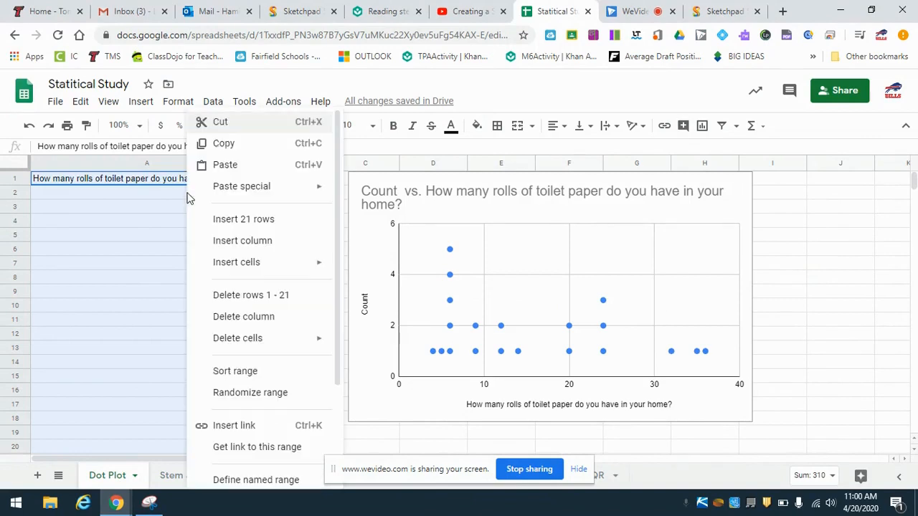
{"action": "left_click", "coordinate": [224, 144]}
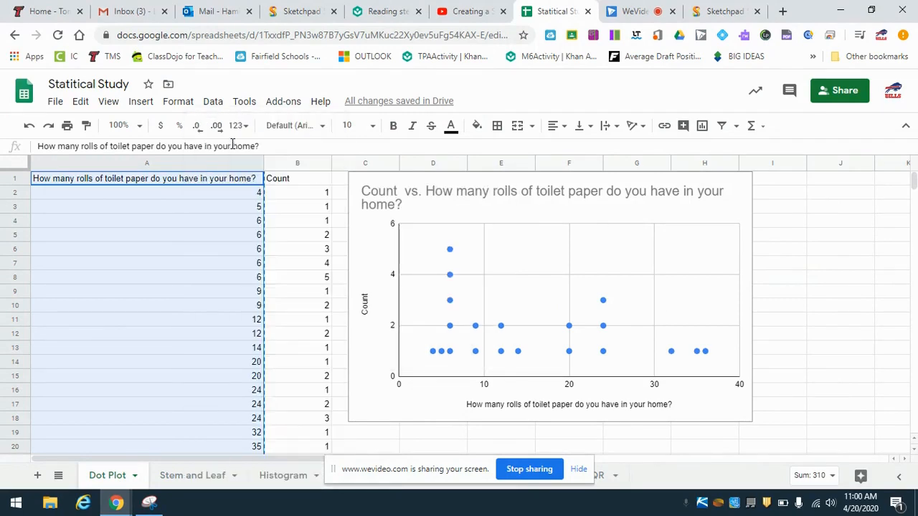
{"action": "left_click", "coordinate": [196, 481]}
{"action": "left_click", "coordinate": [191, 179]}
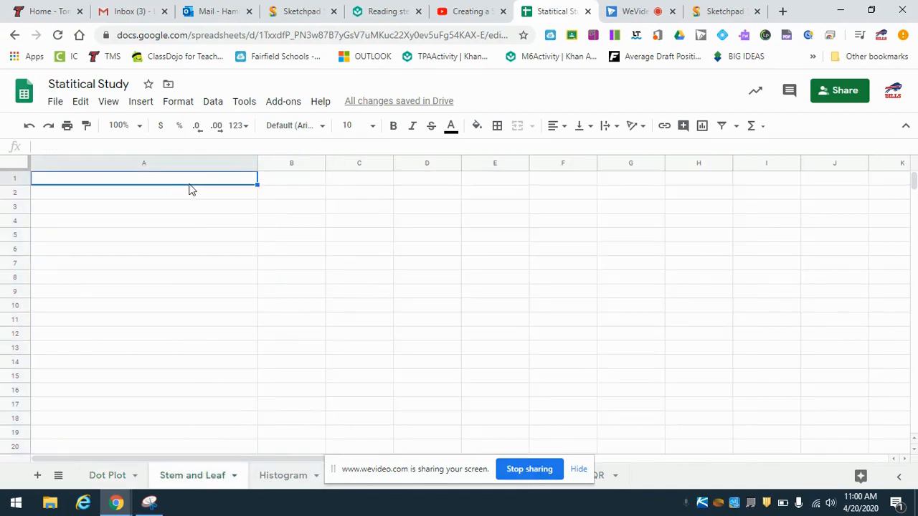
{"action": "key", "text": "ctrl+v"}
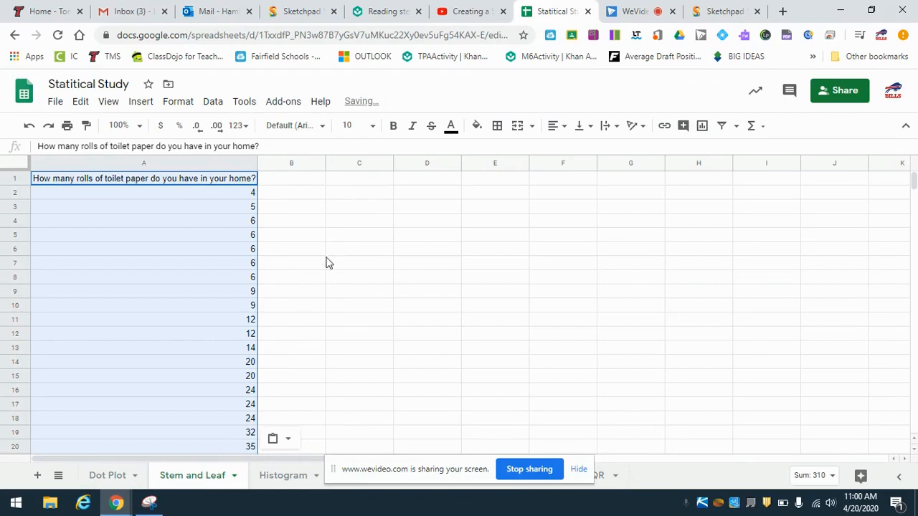
- Enter the headers STEM in C1 and LEAF in D1
{"action": "left_click", "coordinate": [343, 180]}
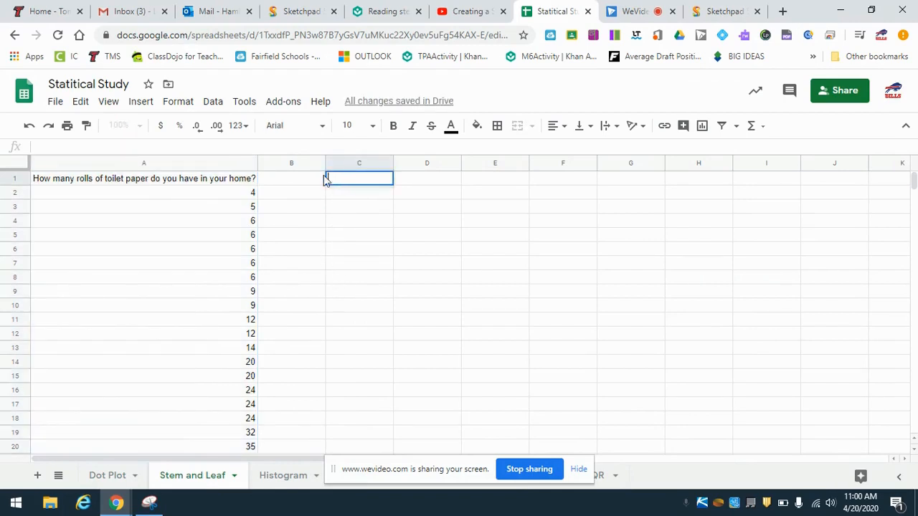
{"action": "type", "text": "STEM"}
{"action": "key", "text": "Tab"}
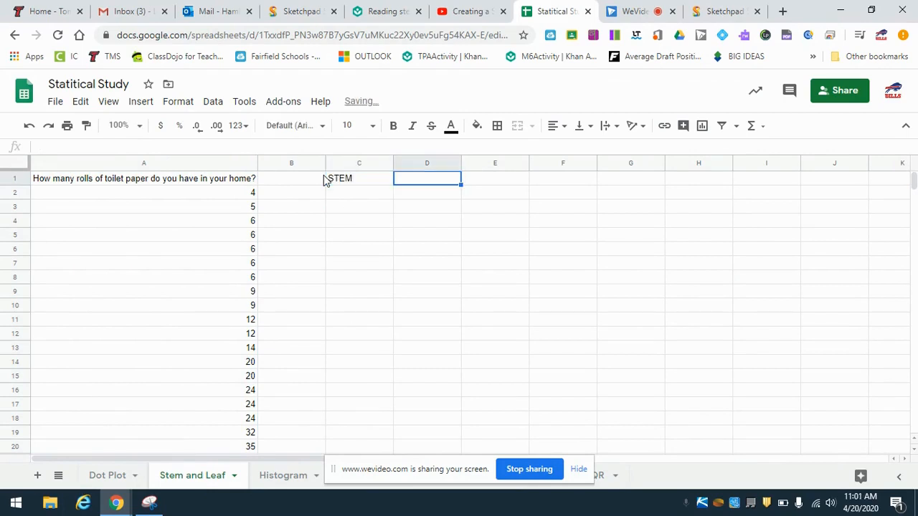
{"action": "type", "text": "LEAF"}
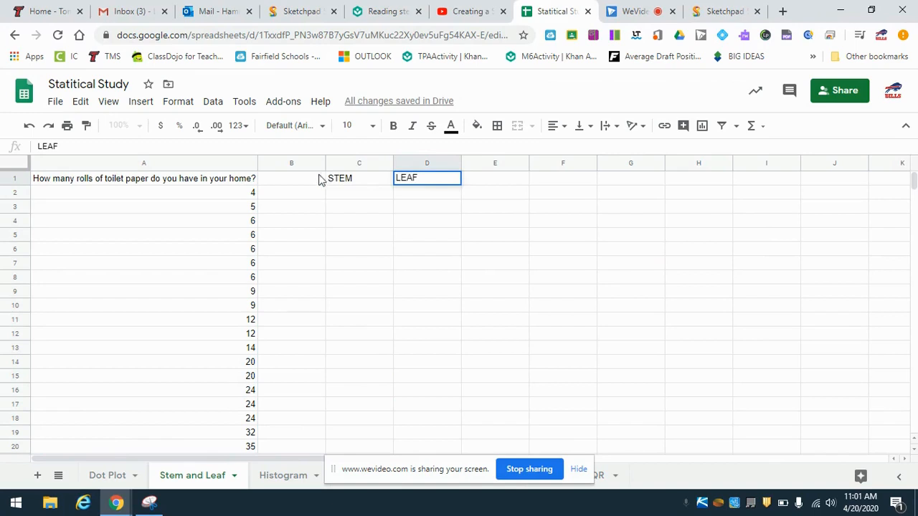
{"action": "key", "text": "Return"}
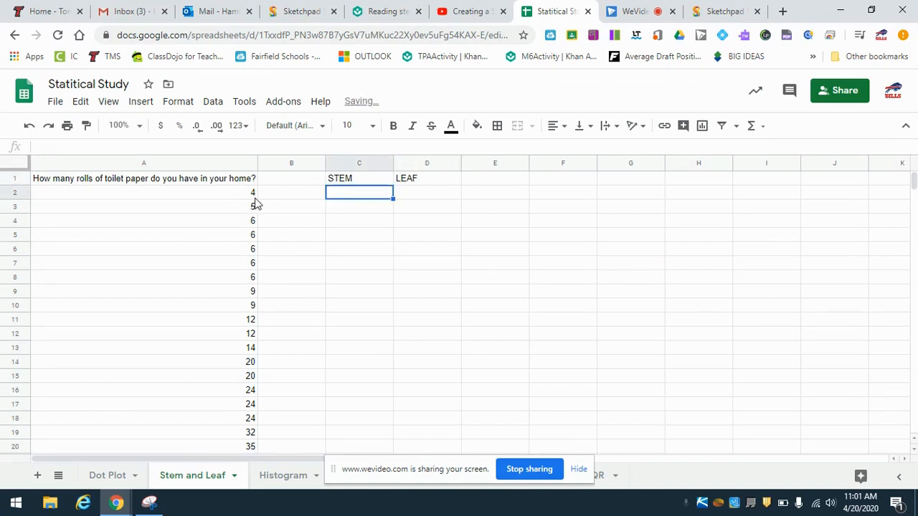
- Fill the STEM column with 0, 1, 2 and 3 in cells C2 through C5
{"action": "type", "text": "0"}
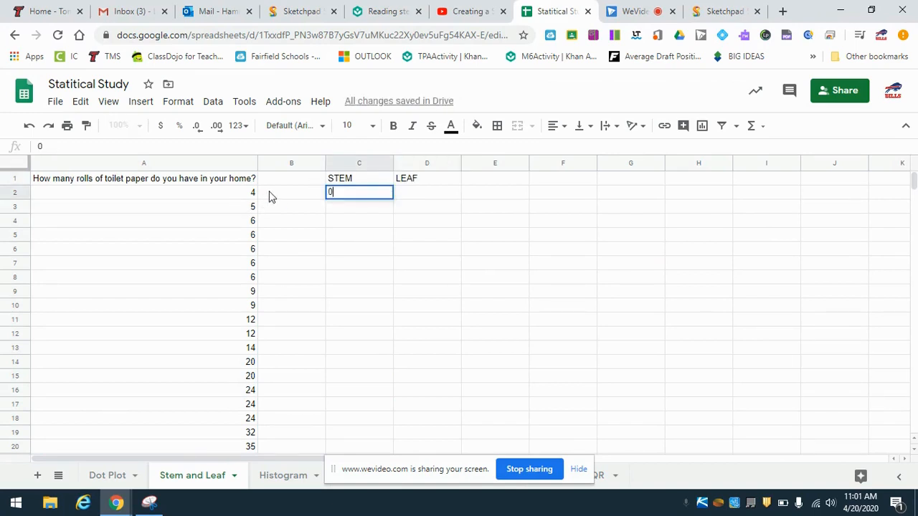
{"action": "scroll", "coordinate": [276, 297], "scroll_direction": "down", "scroll_amount": 1}
{"action": "scroll", "coordinate": [277, 300], "scroll_direction": "up", "scroll_amount": 2}
{"action": "key", "text": "Return"}
{"action": "type", "text": "1"}
{"action": "key", "text": "Return"}
{"action": "type", "text": "2"}
{"action": "key", "text": "Return"}
{"action": "type", "text": "3"}
{"action": "key", "text": "Return"}
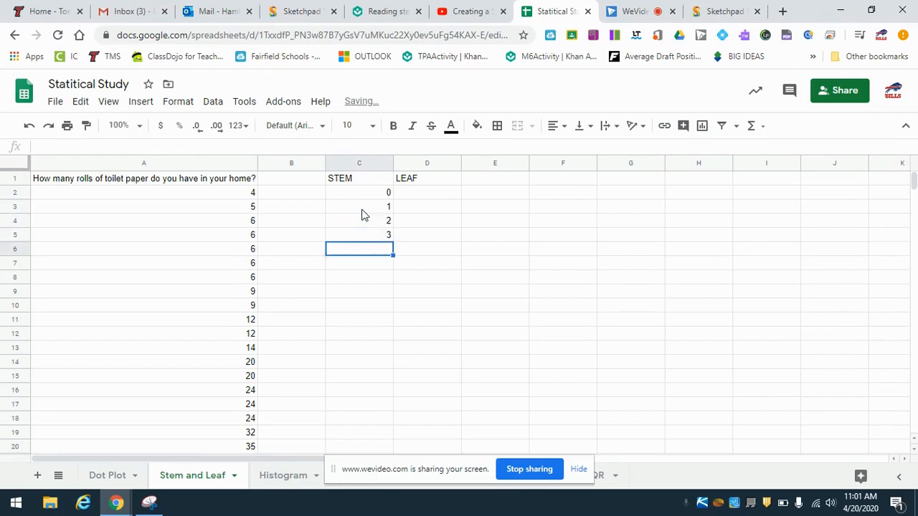
- Enter the leaves for stem 0 across row 2: 4 in D2, 5 in E2 and 6 in each cell from F2 through K2
{"action": "left_click", "coordinate": [413, 193]}
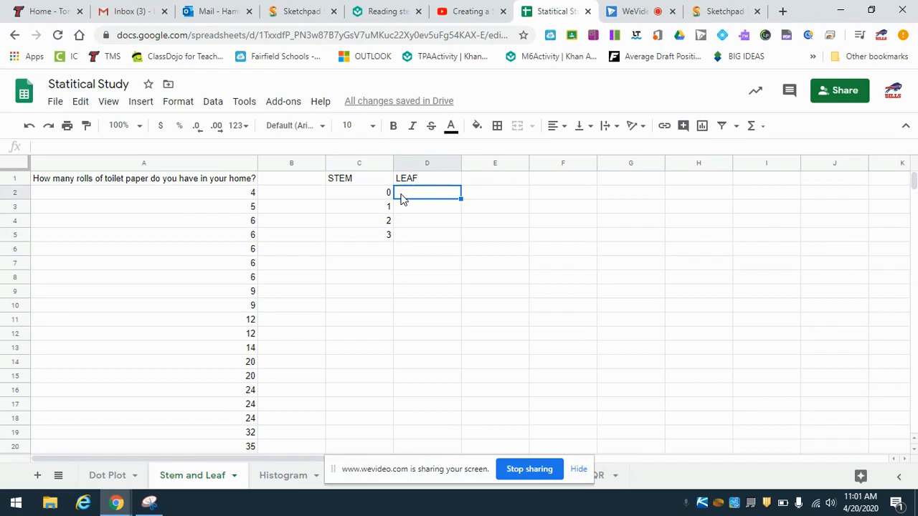
{"action": "type", "text": "4"}
{"action": "key", "text": "Return"}
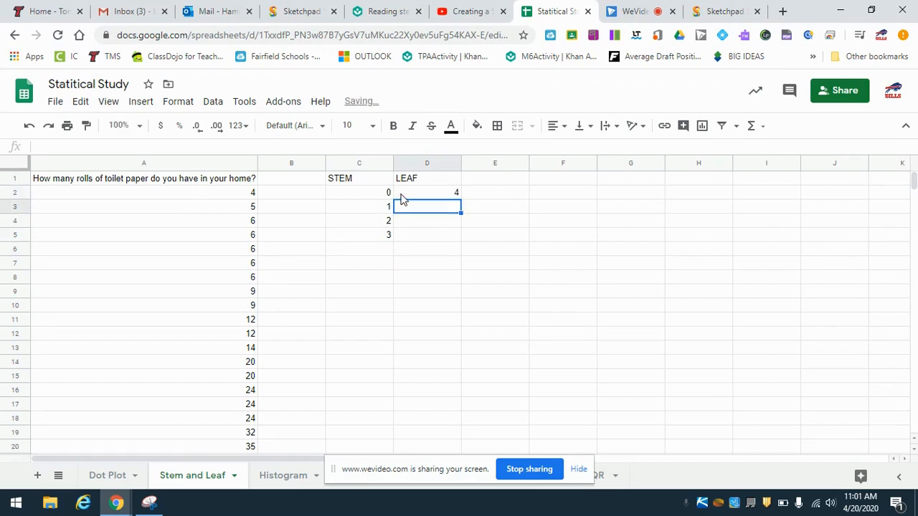
{"action": "left_click", "coordinate": [479, 200]}
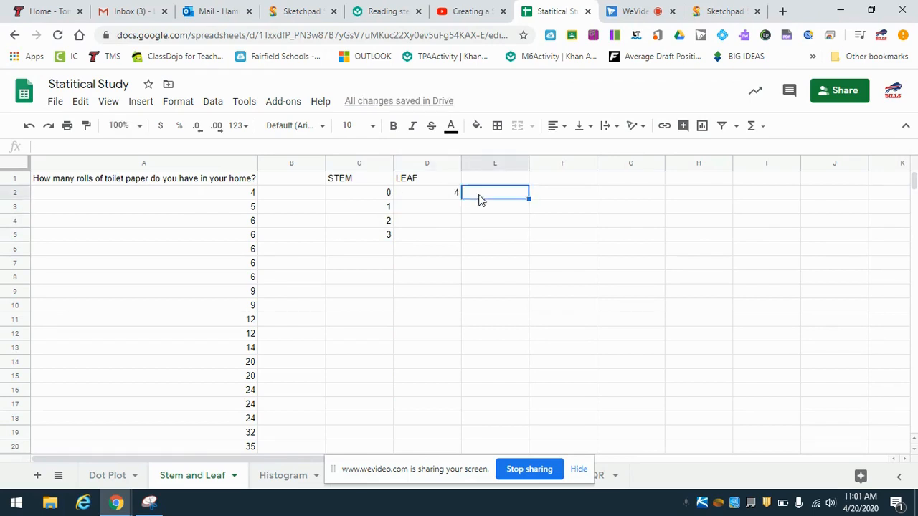
{"action": "left_click", "coordinate": [424, 197]}
{"action": "key", "text": "Tab"}
{"action": "type", "text": "5"}
{"action": "key", "text": "Tab"}
{"action": "type", "text": "6"}
{"action": "key", "text": "Tab"}
{"action": "type", "text": "6"}
{"action": "key", "text": "Tab"}
{"action": "type", "text": "6"}
{"action": "key", "text": "Tab"}
{"action": "type", "text": "6"}
{"action": "key", "text": "Tab"}
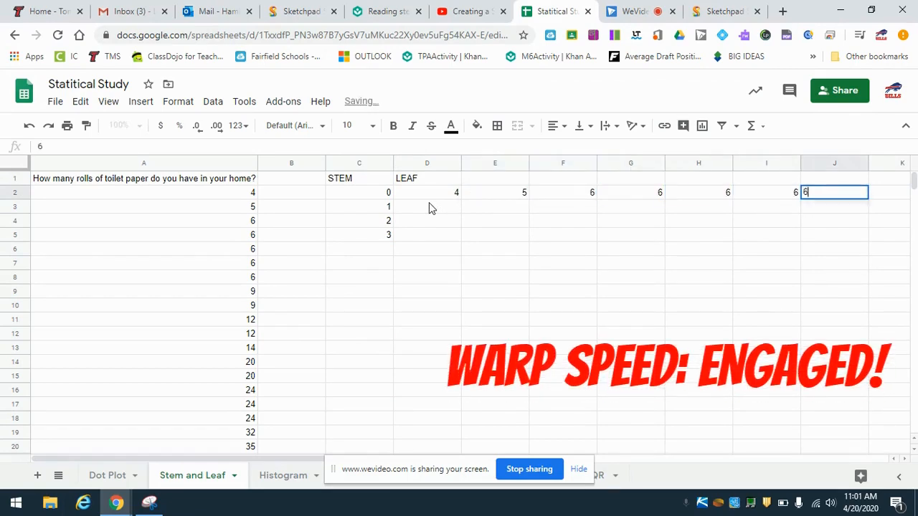
{"action": "type", "text": "6"}
{"action": "key", "text": "Tab"}
{"action": "type", "text": "6"}
- Check the stem 0 leaves against the data in column A and clear the extra 6 from K2
{"action": "left_click", "coordinate": [537, 405]}
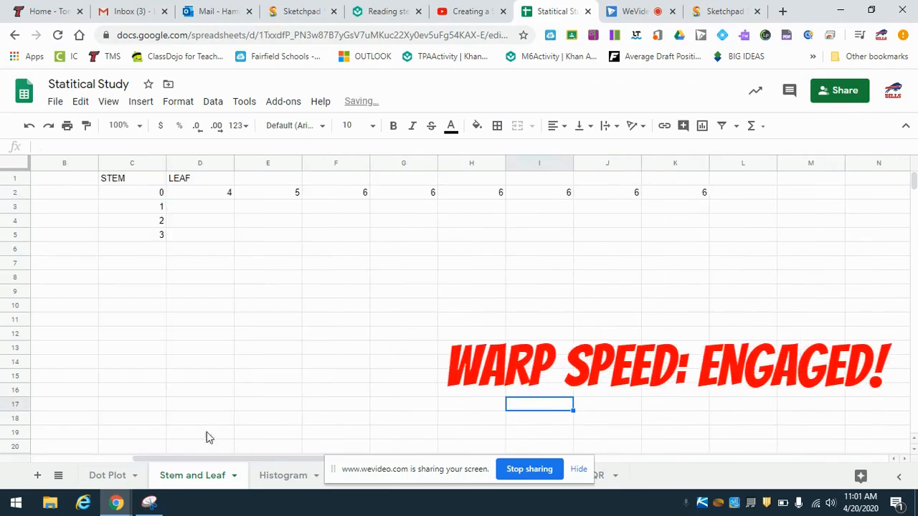
{"action": "scroll", "coordinate": [671, 439], "scroll_direction": "down", "scroll_amount": 1}
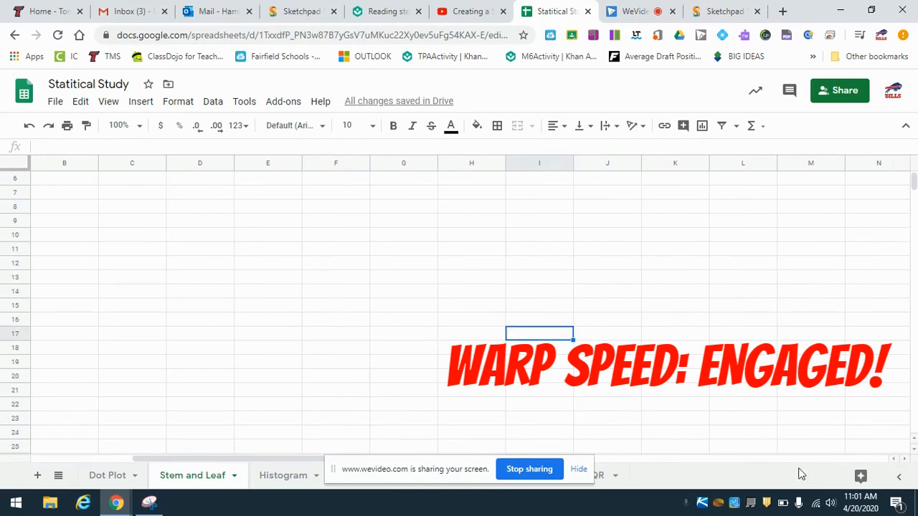
{"action": "left_click_drag", "start_coordinate": [264, 459], "coordinate": [262, 462]}
{"action": "scroll", "coordinate": [262, 431], "scroll_direction": "up", "scroll_amount": 2}
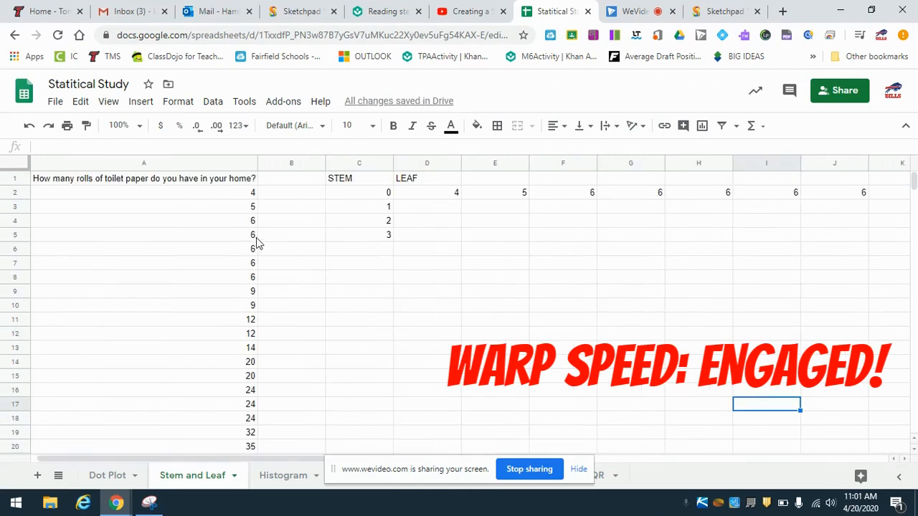
{"action": "left_click_drag", "start_coordinate": [165, 460], "coordinate": [236, 460]}
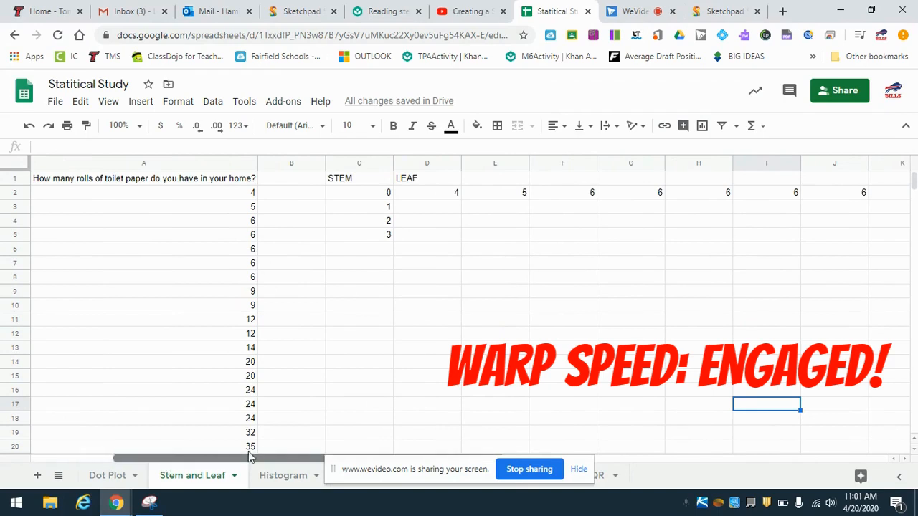
{"action": "left_click", "coordinate": [621, 193]}
{"action": "key", "text": "Delete"}
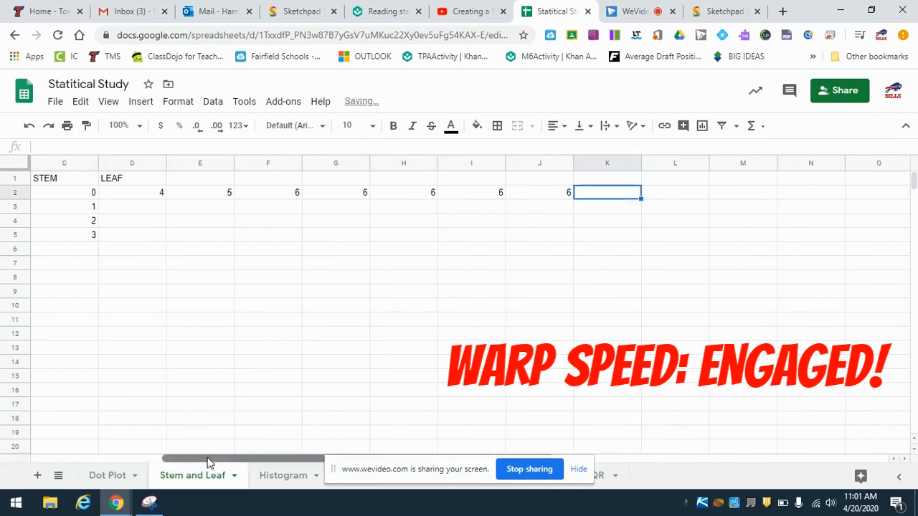
- Enter the leaves for stem 1 across row 3: 2 in D3, 2 in E3 and 4 in F3
{"action": "left_click", "coordinate": [170, 459]}
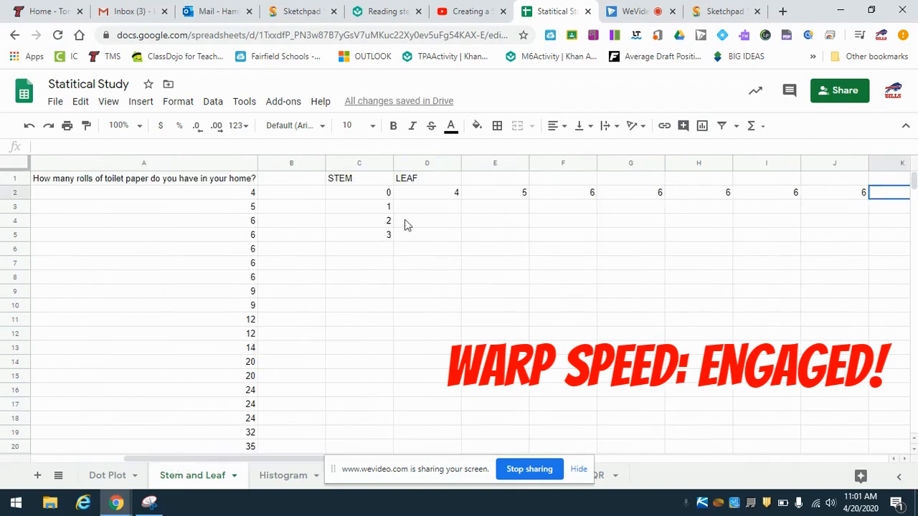
{"action": "left_click", "coordinate": [433, 210]}
{"action": "type", "text": "2"}
{"action": "key", "text": "Return"}
{"action": "left_click", "coordinate": [482, 208]}
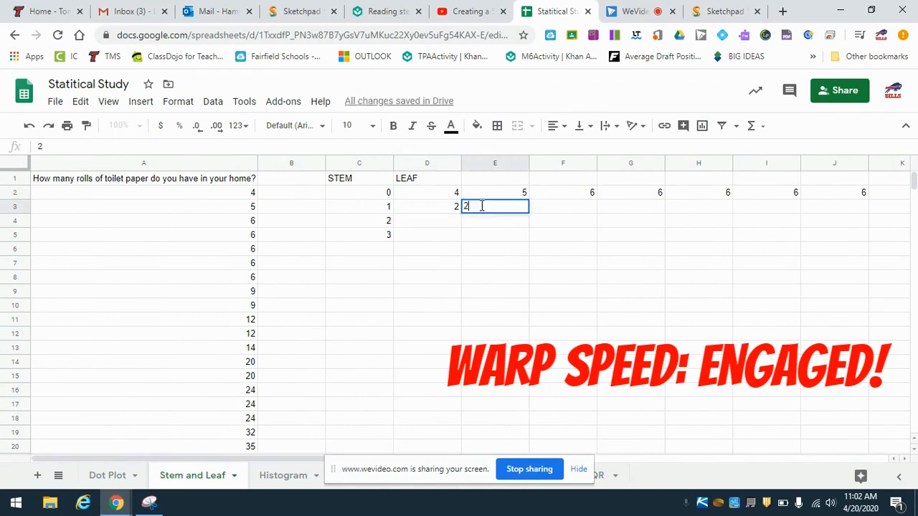
{"action": "type", "text": "2"}
{"action": "key", "text": "Tab"}
{"action": "type", "text": "4"}
- Enter the leaves for stem 2 across row 4: 0 in D4 and E4, and 4 in each cell from F4 through H4
{"action": "left_click", "coordinate": [446, 223]}
{"action": "type", "text": "0"}
{"action": "key", "text": "Tab"}
{"action": "type", "text": "0"}
{"action": "key", "text": "Tab"}
{"action": "type", "text": "4"}
{"action": "key", "text": "Tab"}
{"action": "type", "text": "4"}
{"action": "key", "text": "Tab"}
{"action": "type", "text": "4"}
- Enter the leaves for stem 3 across row 5: 2 in D5, 5 in E5 and 6 in F5
{"action": "key", "text": "Tab"}
{"action": "left_click", "coordinate": [441, 241]}
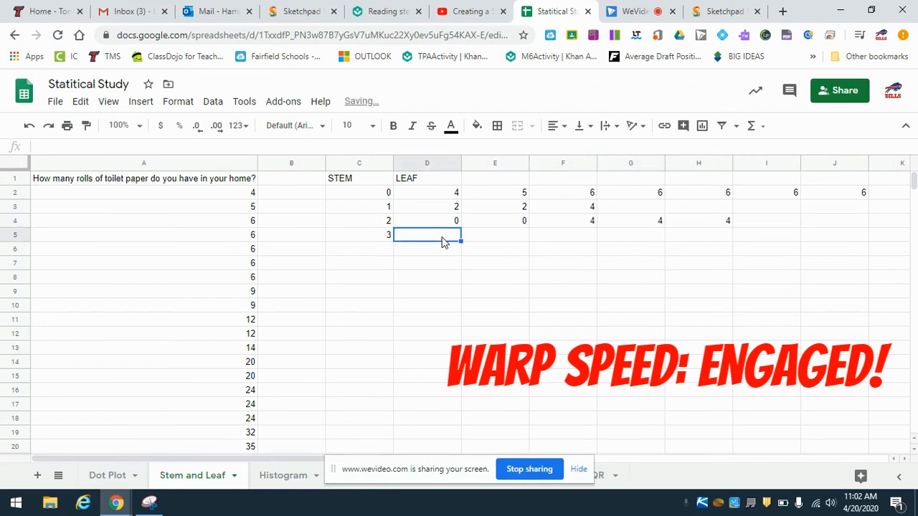
{"action": "type", "text": "2"}
{"action": "key", "text": "Tab"}
{"action": "type", "text": "5"}
{"action": "key", "text": "Tab"}
{"action": "type", "text": "6"}
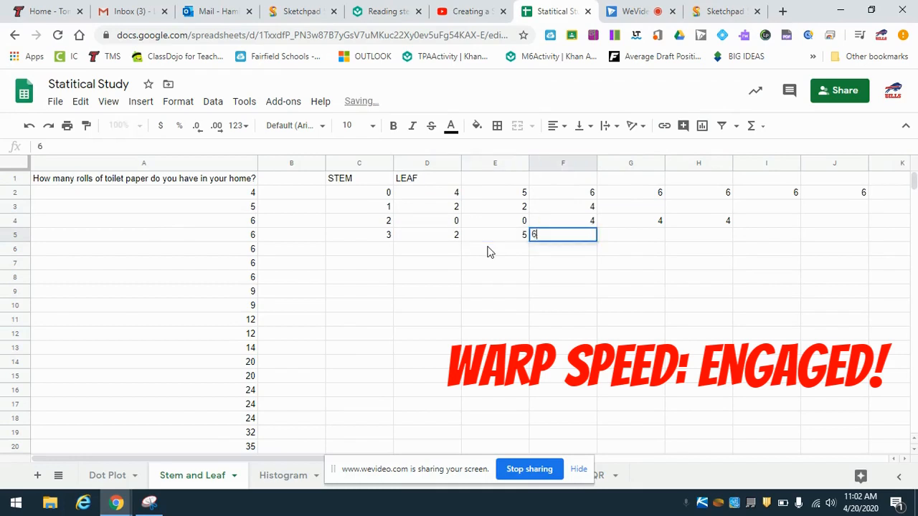
{"action": "left_click", "coordinate": [631, 314]}
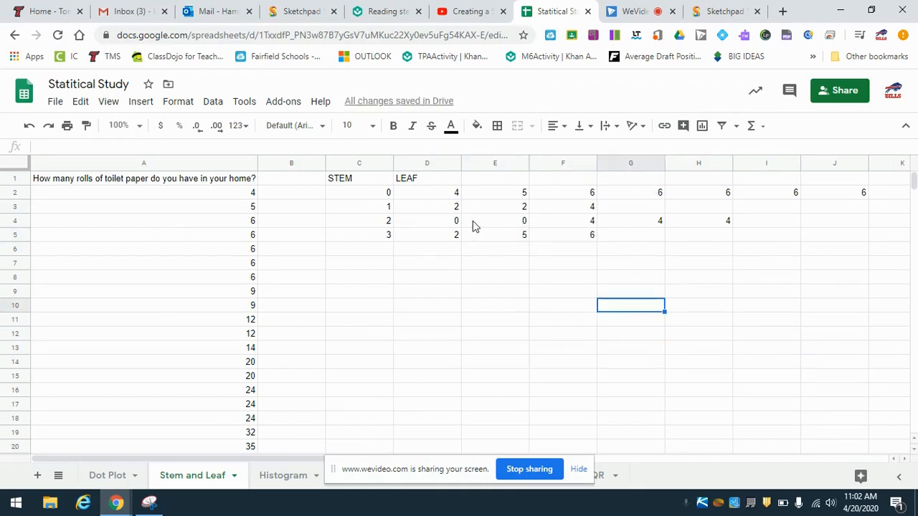
- Add a thick red right border to the stem cells C2 through C5
{"action": "left_click", "coordinate": [353, 195]}
{"action": "left_click_drag", "start_coordinate": [362, 203], "coordinate": [385, 241]}
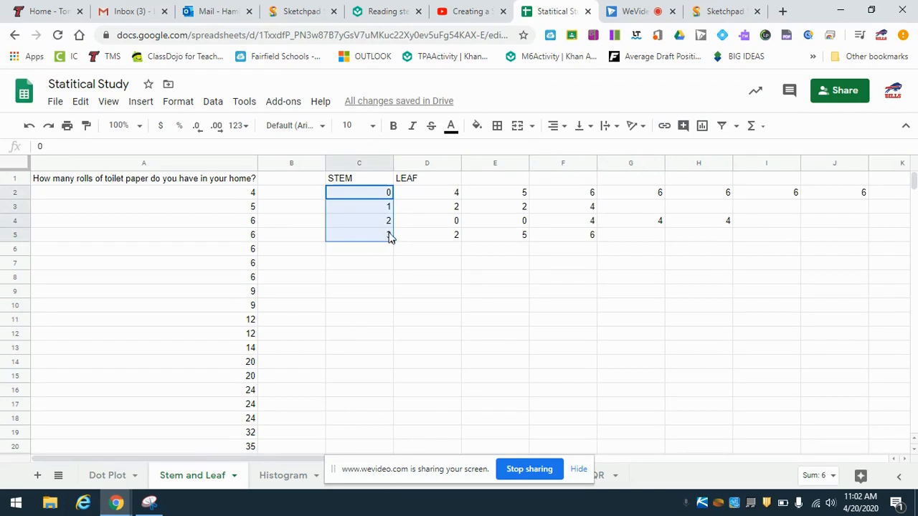
{"action": "left_click", "coordinate": [497, 126]}
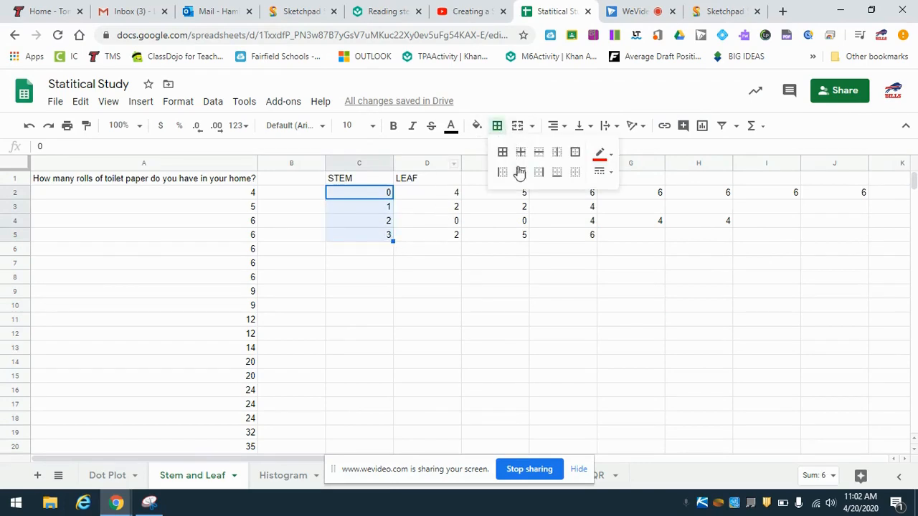
{"action": "left_click", "coordinate": [540, 173]}
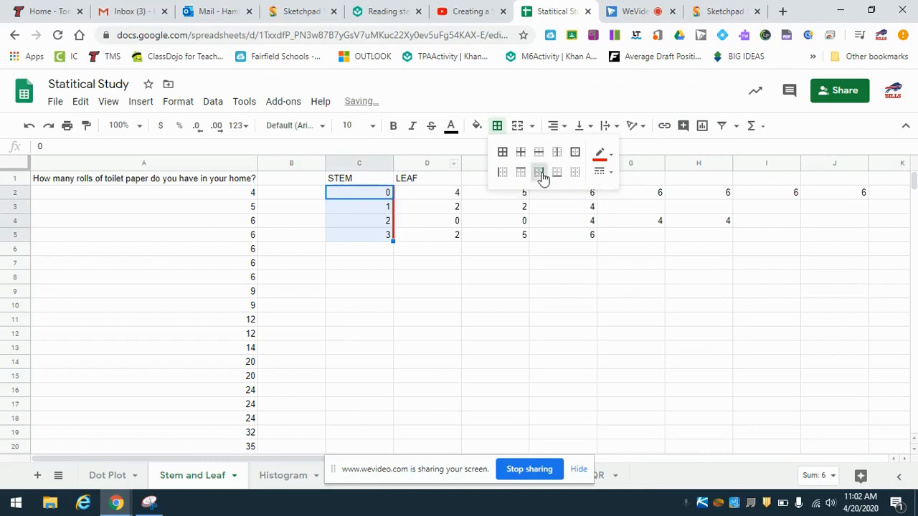
{"action": "left_click", "coordinate": [600, 156]}
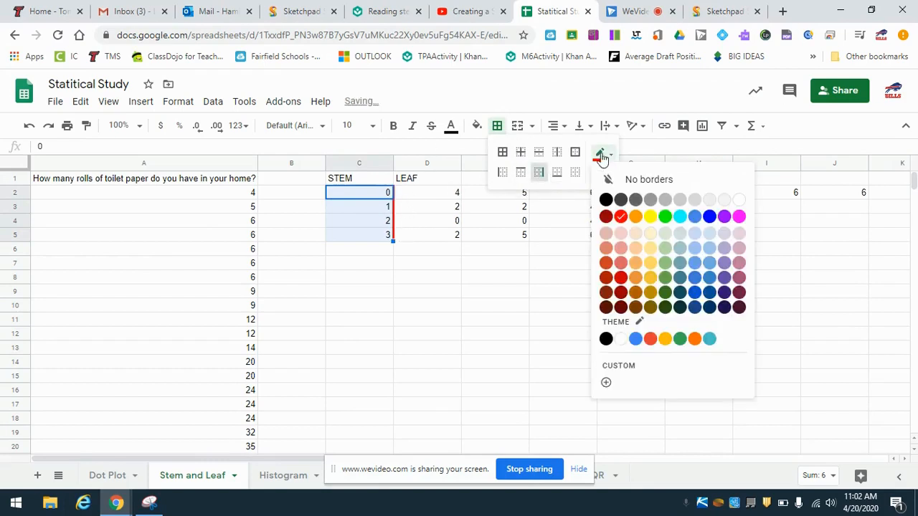
{"action": "left_click", "coordinate": [624, 221]}
{"action": "left_click", "coordinate": [602, 173]}
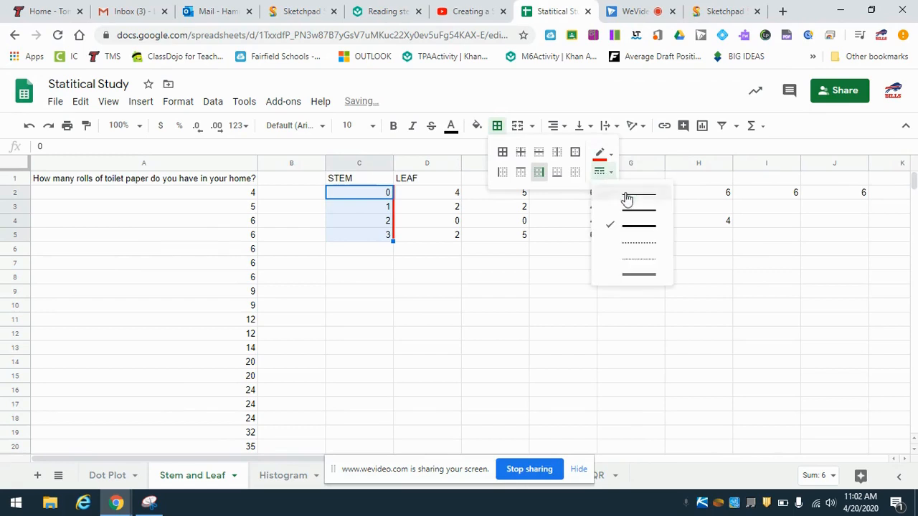
{"action": "left_click", "coordinate": [636, 228]}
{"action": "left_click", "coordinate": [473, 251]}
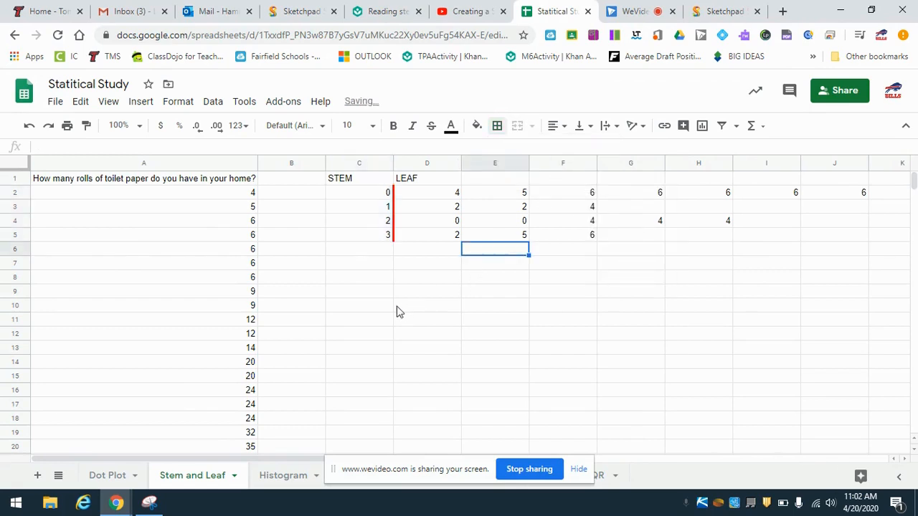
{"action": "left_click", "coordinate": [747, 280]}
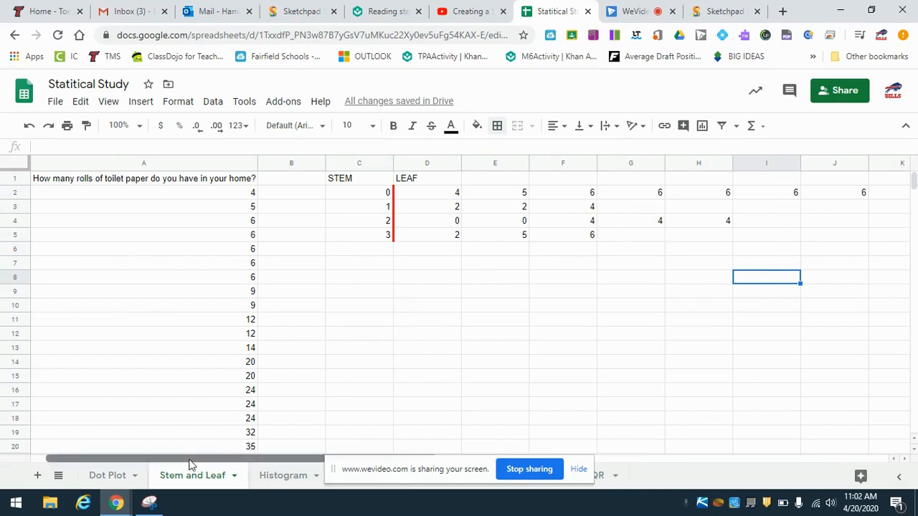
- Start the plot's key in row 7 with KEY in D7, 1 in E7 and 4 in F7
{"action": "left_click_drag", "start_coordinate": [211, 459], "coordinate": [299, 460]}
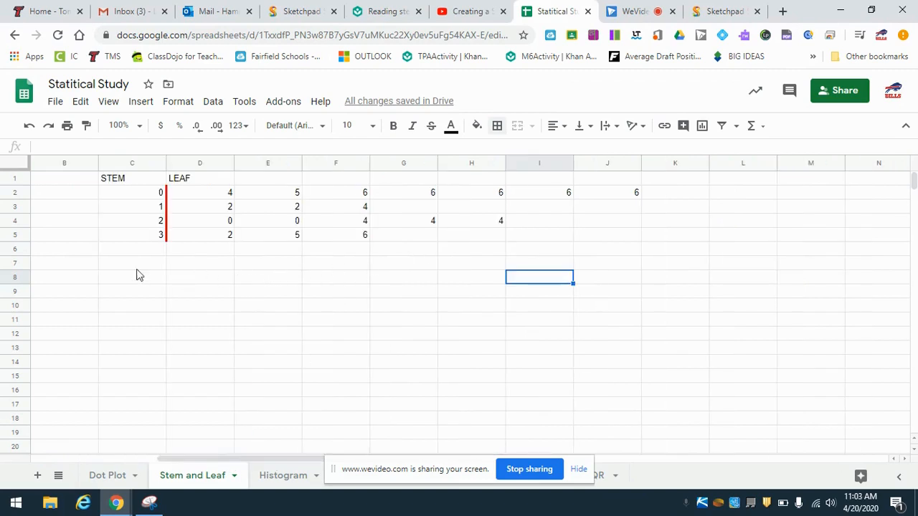
{"action": "left_click", "coordinate": [204, 266]}
{"action": "double_click", "coordinate": [198, 265]}
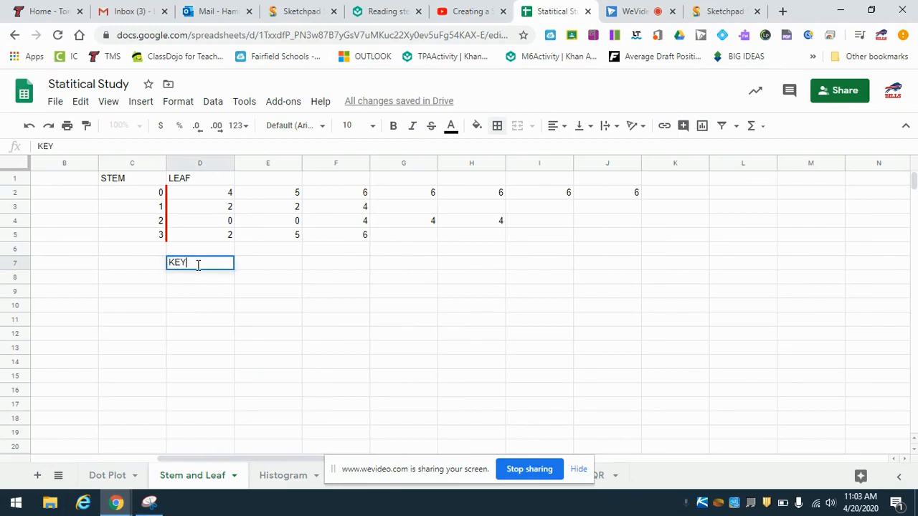
{"action": "key", "text": "Tab"}
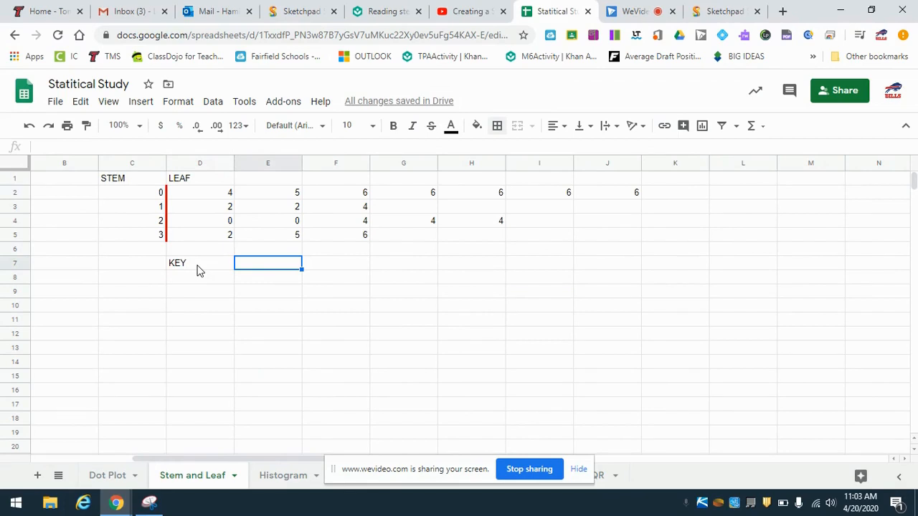
{"action": "type", "text": "1"}
{"action": "key", "text": "Tab"}
{"action": "type", "text": "4"}
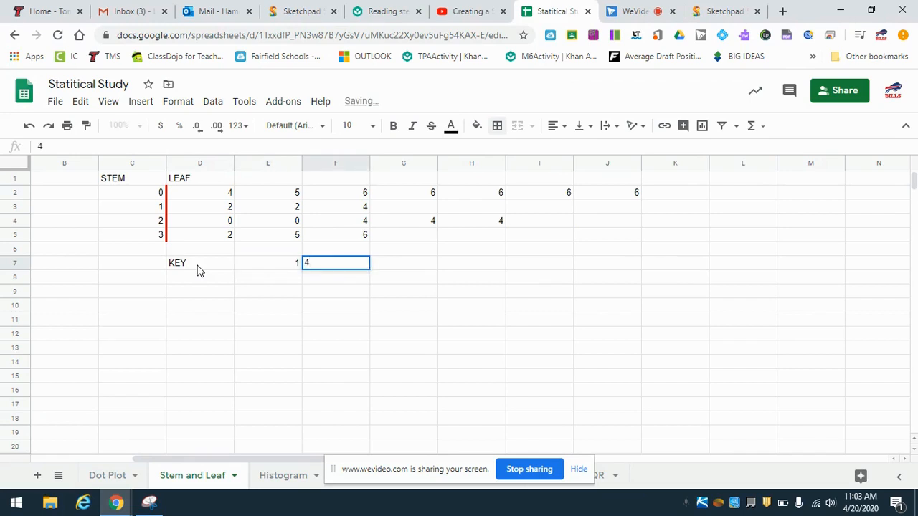
{"action": "type", "text": "]"}
{"action": "key", "text": "Return"}
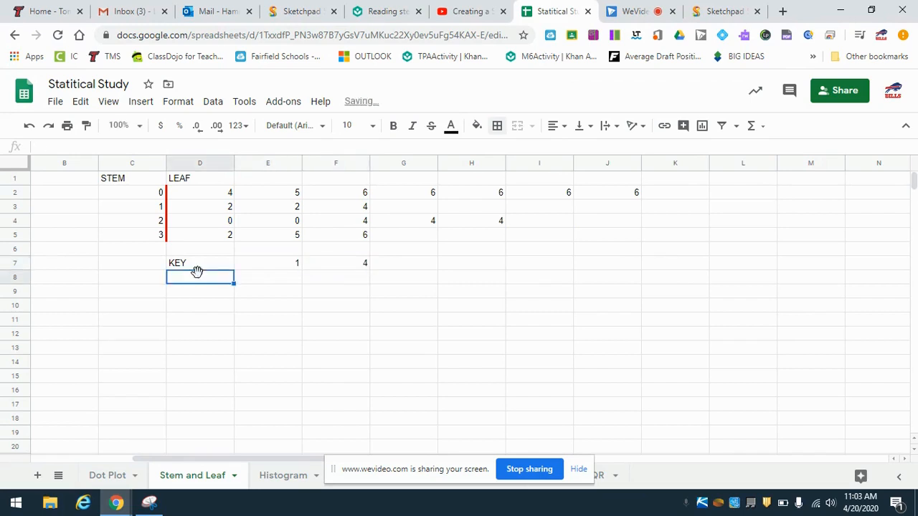
- Add a thick red right border to cell E7, between the 1 and the 4 of the key
{"action": "left_click", "coordinate": [298, 267]}
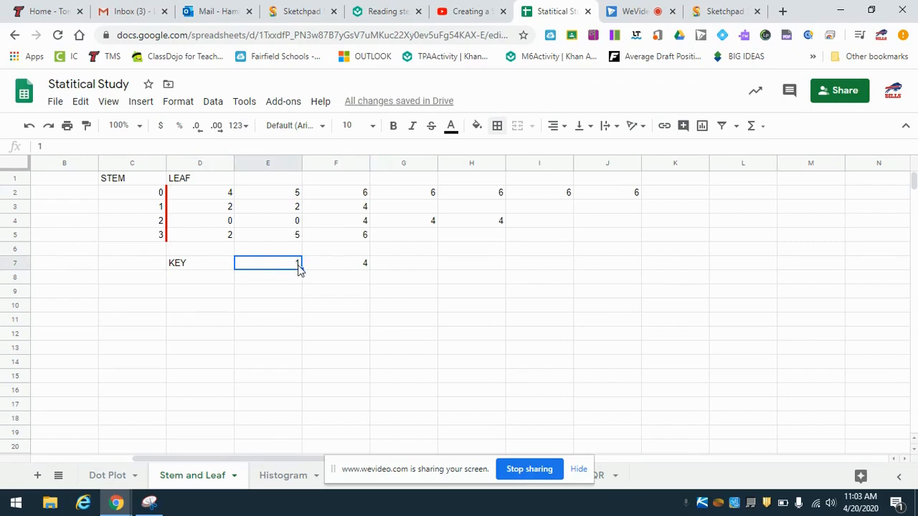
{"action": "left_click", "coordinate": [497, 126]}
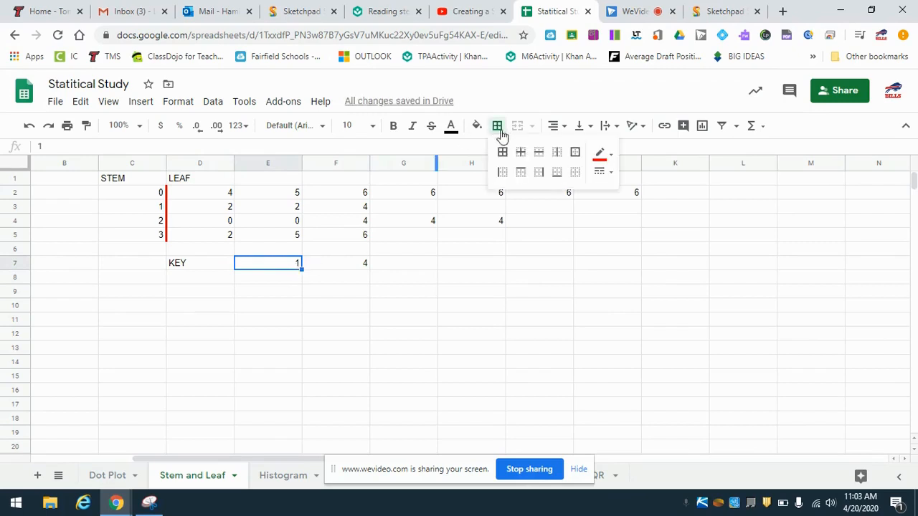
{"action": "left_click", "coordinate": [541, 172]}
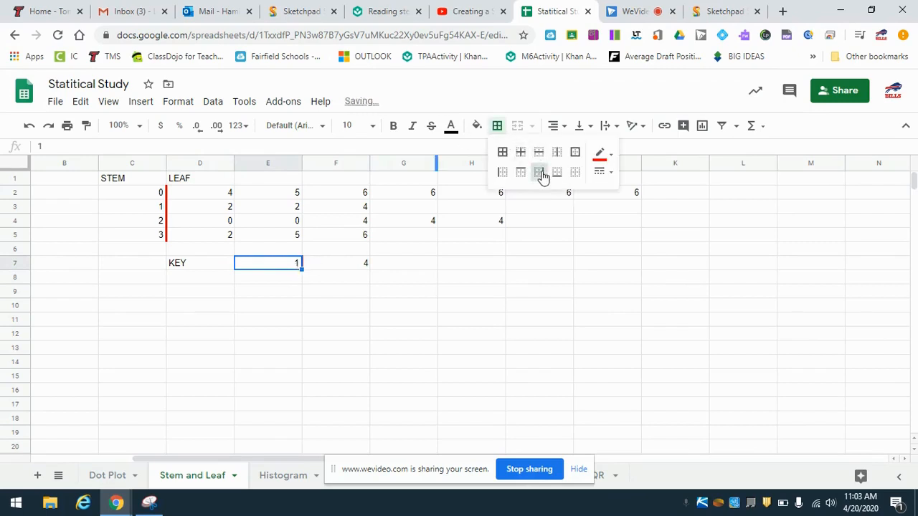
{"action": "left_click", "coordinate": [606, 176]}
{"action": "left_click", "coordinate": [638, 232]}
{"action": "left_click", "coordinate": [404, 280]}
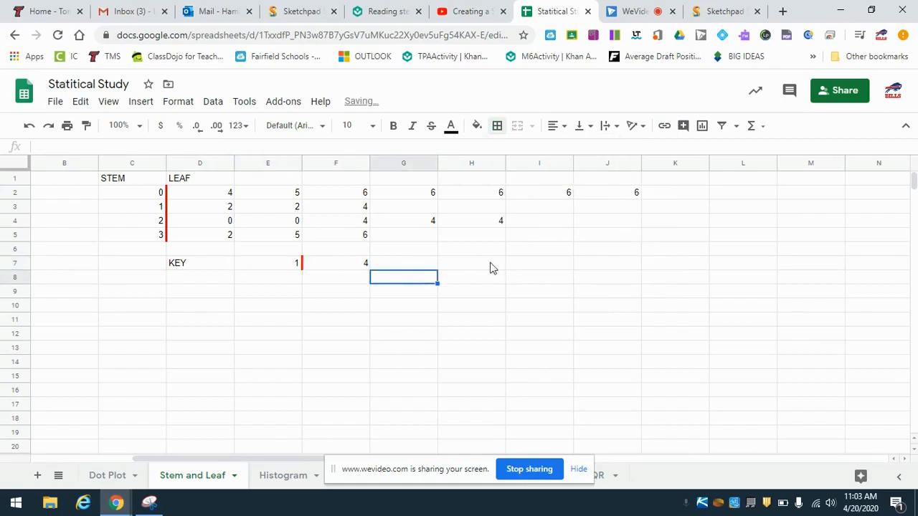
- Complete the key by entering the text "equals 14" in cell G7
{"action": "left_click", "coordinate": [411, 267]}
{"action": "type", "text": "eqi"}
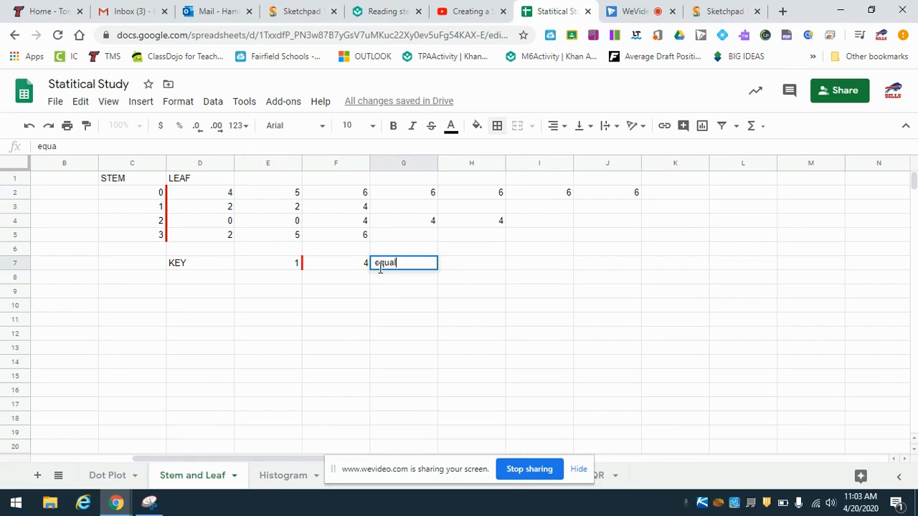
{"action": "key", "text": "Return"}
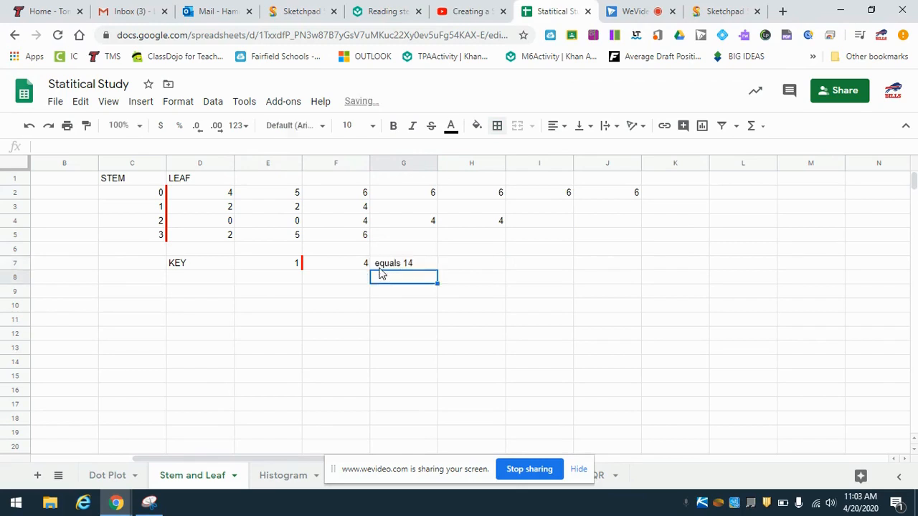
{"action": "left_click", "coordinate": [321, 306]}
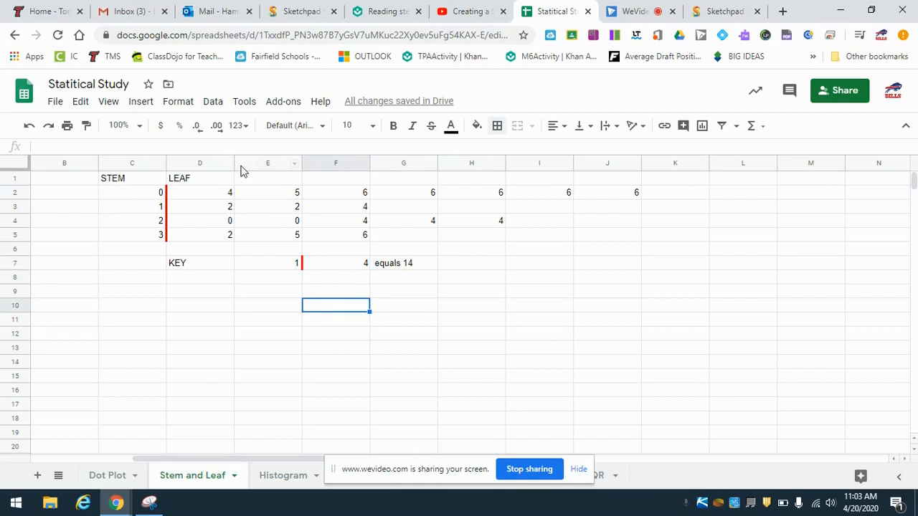
- Narrow the leaf columns D through J so that the leaves sit close together
{"action": "left_click_drag", "start_coordinate": [233, 165], "coordinate": [211, 164]}
{"action": "left_click_drag", "start_coordinate": [278, 166], "coordinate": [245, 166]}
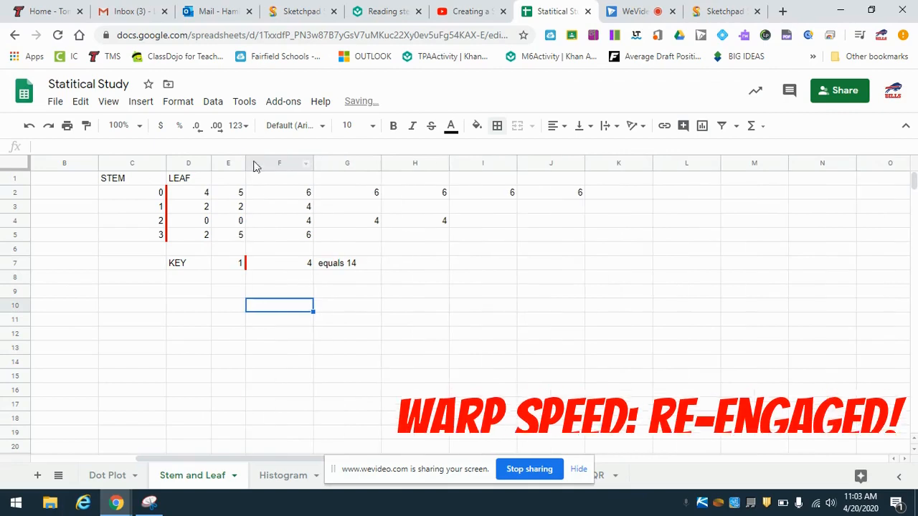
{"action": "left_click_drag", "start_coordinate": [313, 167], "coordinate": [276, 166]}
{"action": "left_click_drag", "start_coordinate": [344, 166], "coordinate": [307, 164]}
{"action": "mouse_move", "coordinate": [376, 162]}
{"action": "left_mouse_down"}
{"action": "mouse_move", "coordinate": [335, 162]}
{"action": "mouse_move", "coordinate": [362, 162]}
{"action": "left_mouse_up"}
{"action": "left_click_drag", "start_coordinate": [431, 162], "coordinate": [395, 162]}
- Add a thick red bottom border under the header row from C1 through J1
{"action": "left_click", "coordinate": [128, 179]}
{"action": "left_click_drag", "start_coordinate": [129, 179], "coordinate": [383, 181]}
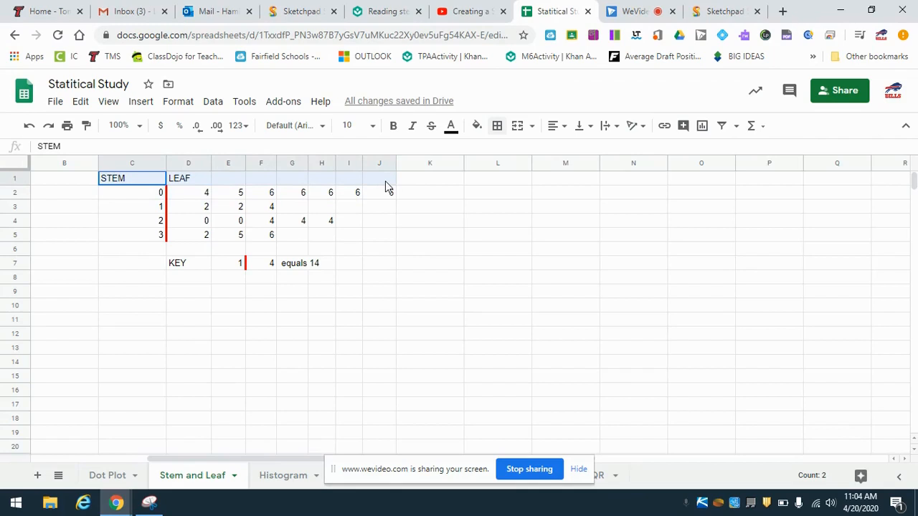
{"action": "left_click_drag", "start_coordinate": [386, 182], "coordinate": [385, 182]}
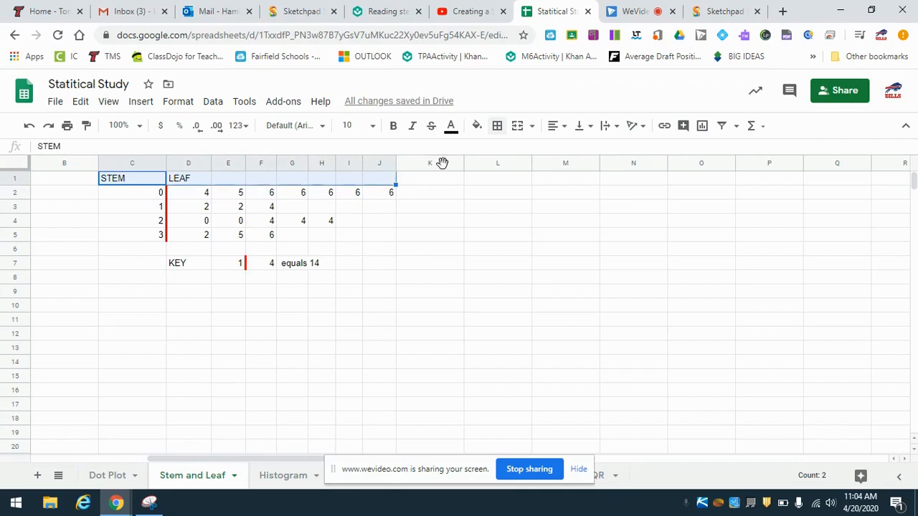
{"action": "left_click", "coordinate": [497, 127]}
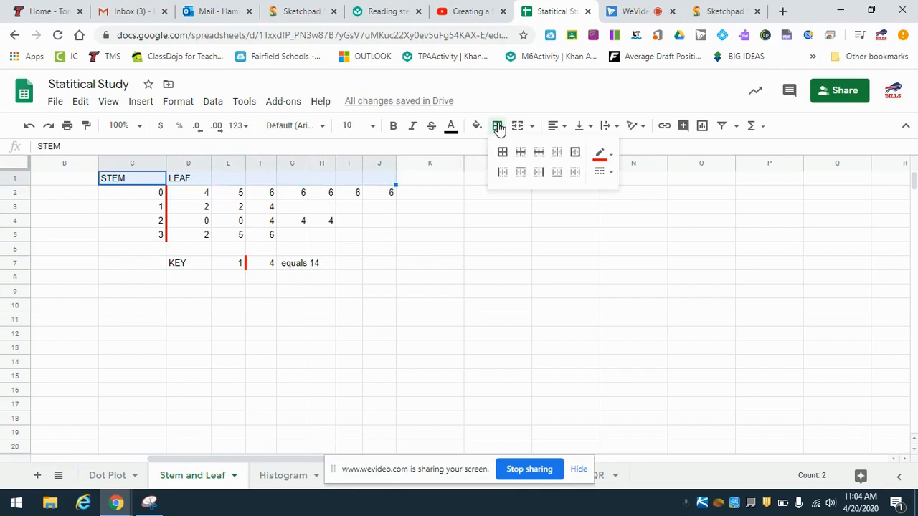
{"action": "left_click", "coordinate": [555, 173]}
{"action": "left_click", "coordinate": [433, 253]}
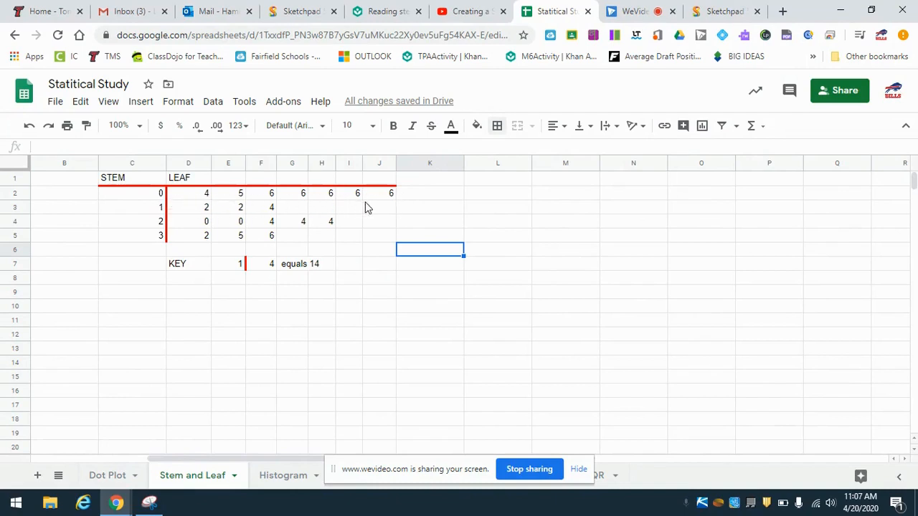
- Enter the observation "most people have 0-10 rolls" in cell K6 beside the plot
{"action": "left_click", "coordinate": [289, 295]}
{"action": "left_click", "coordinate": [435, 254]}
{"action": "double_click", "coordinate": [434, 251]}
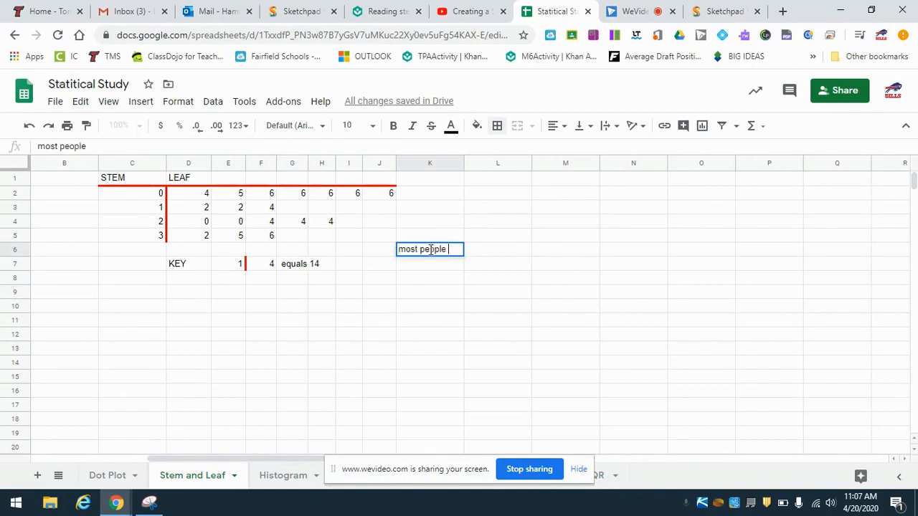
{"action": "type", "text": "most people have 0-10 rolls"}
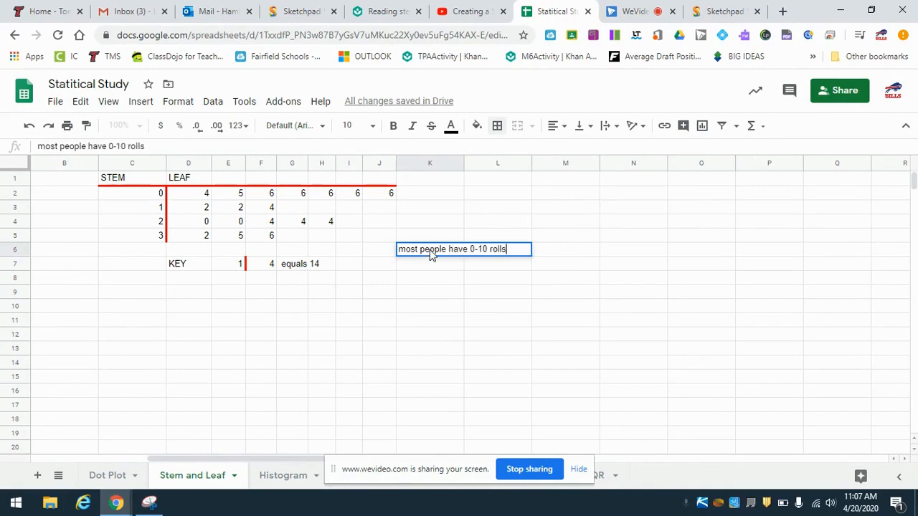
{"action": "key", "text": "Return"}
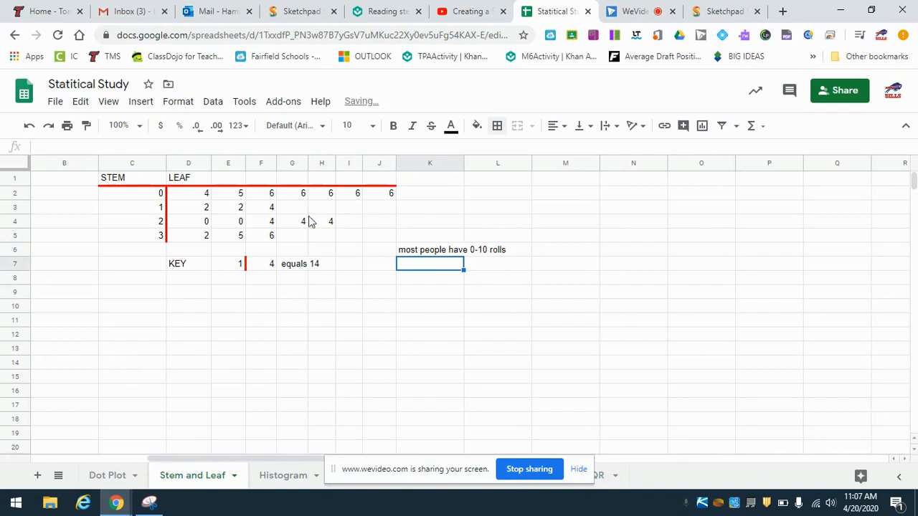